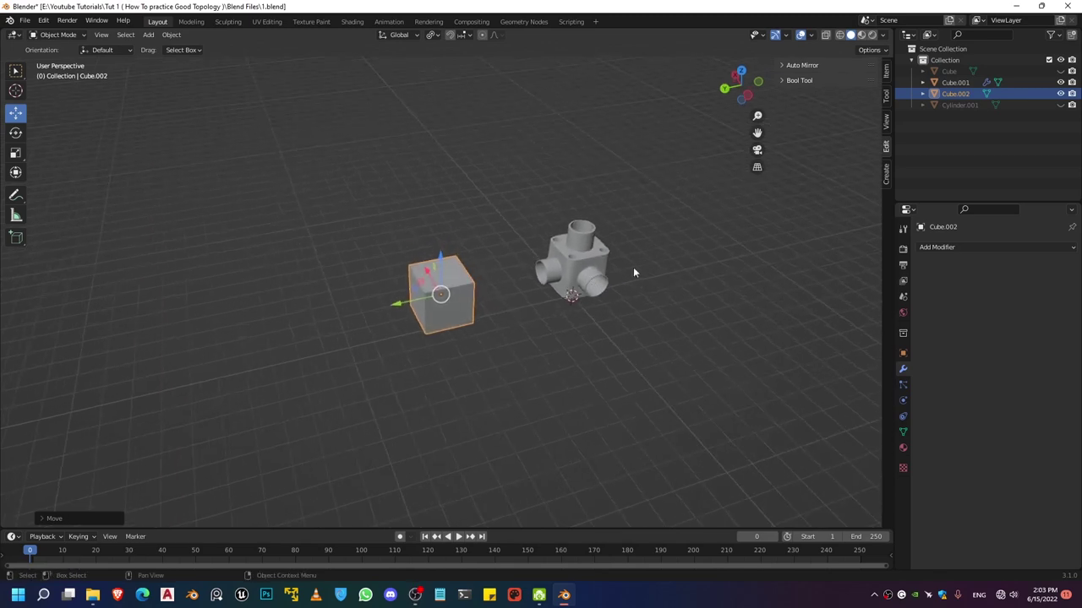
Examine the finished pipe fitting's edge flow in Edit Mode with the subdivision shown on the cage.
scroll(452, 277, up, 4)
shift+middle_drag(420, 240, 428, 290)
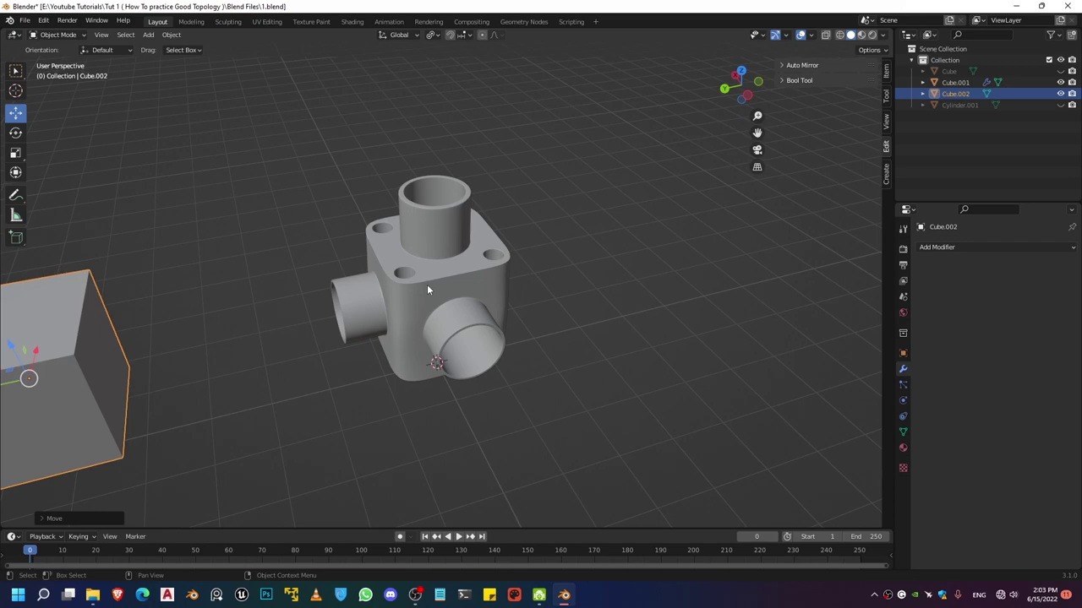
middle_drag(427, 284, 479, 330)
scroll(443, 358, up, 3)
click(443, 358)
key(Tab)
scroll(474, 365, up, 2)
key(Tab)
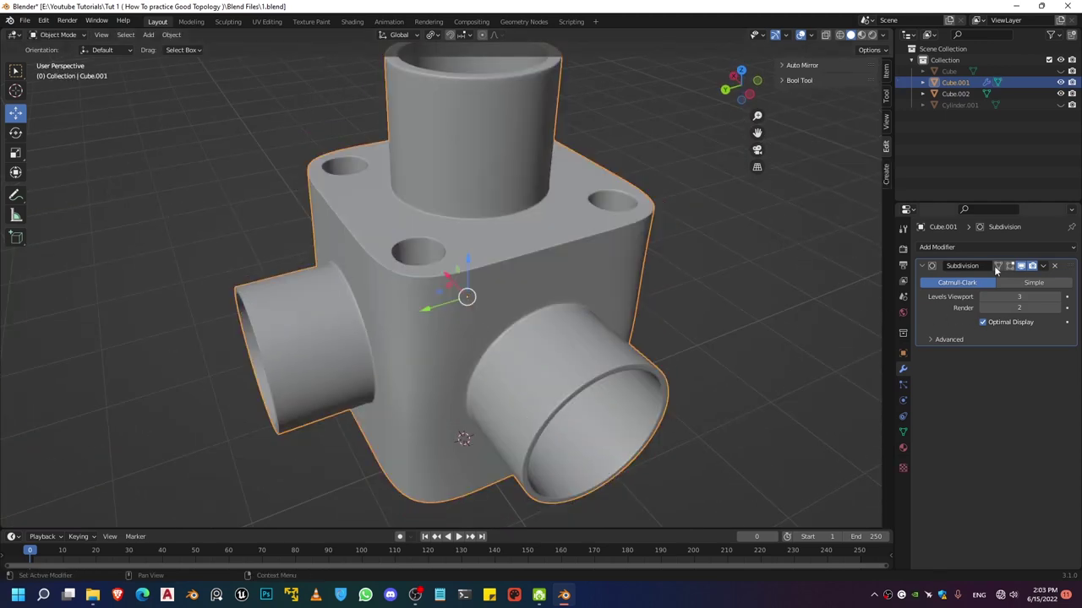
key(Tab)
middle_drag(473, 355, 445, 314)
scroll(456, 383, up, 2)
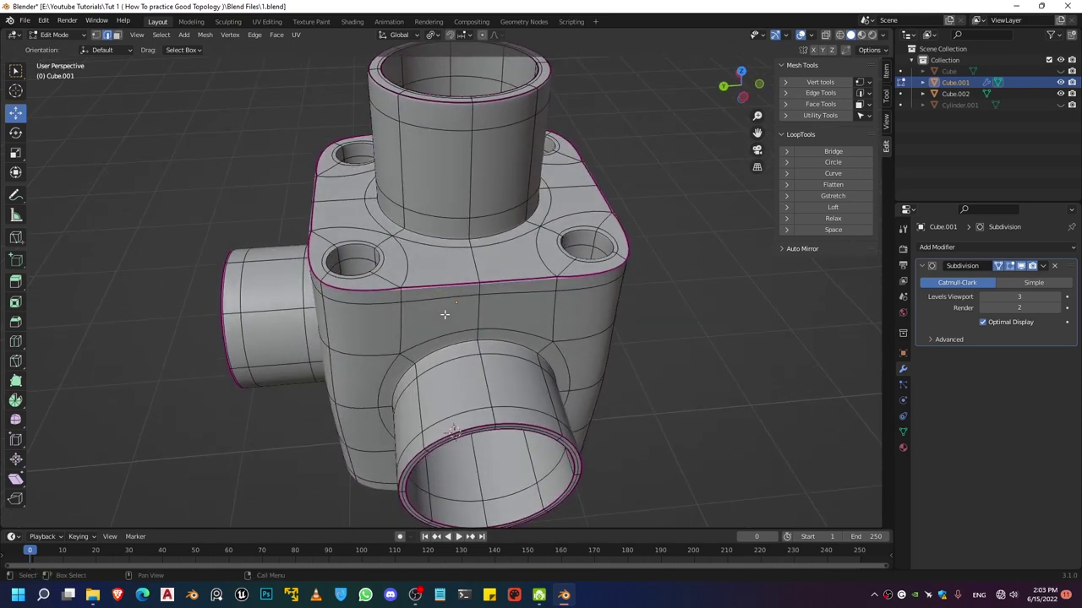
scroll(444, 314, down, 3)
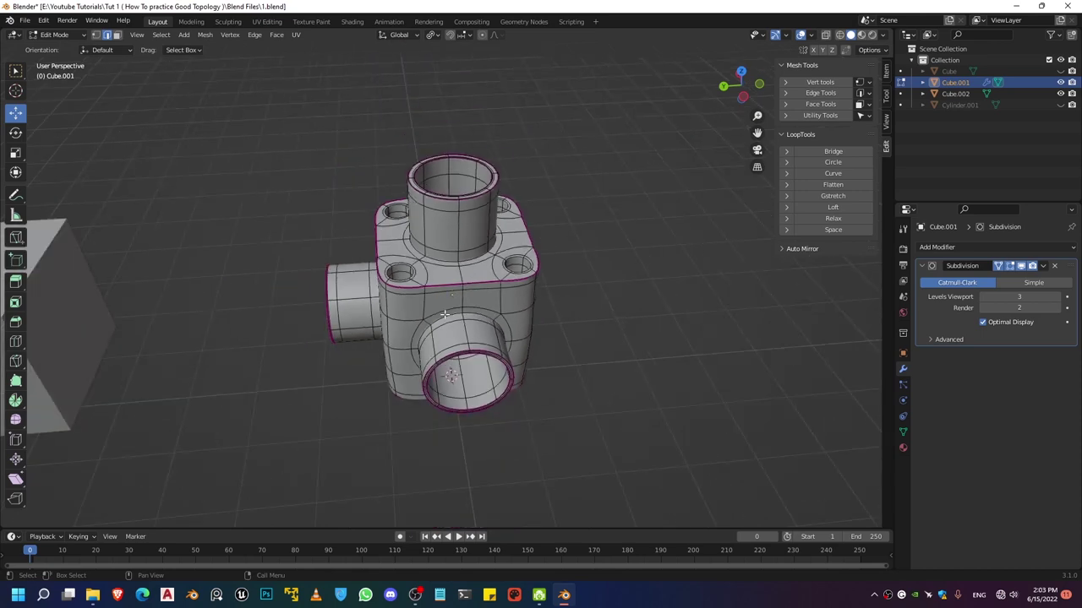
middle_drag(445, 314, 509, 372)
key(Tab)
Add three centred loop cuts to the plain cube, one along each axis.
shift+middle_drag(292, 372, 457, 344)
click(475, 338)
key(Tab)
key(ctrl+r)
click(457, 344)
right_click(457, 344)
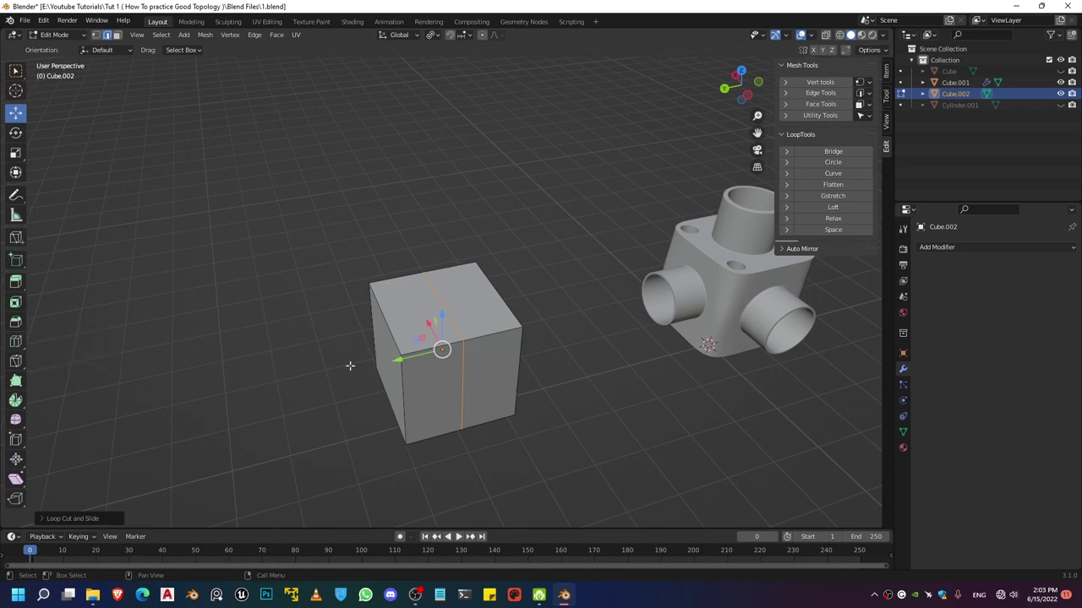
key(ctrl+r)
click(392, 322)
right_click(392, 322)
middle_drag(409, 387, 473, 373)
key(ctrl+r)
click(407, 365)
right_click(407, 365)
scroll(473, 373, up, 2)
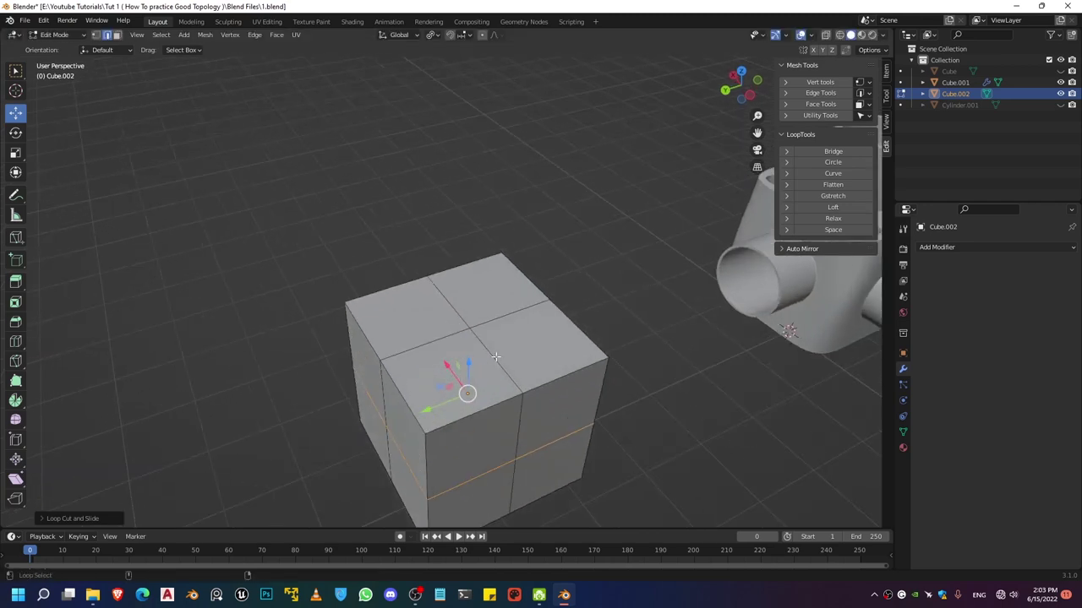
Select the cube's three centre edge loops and bevel them with 2 segments, about 0.338 m wide.
key(alt+shift)
alt+click(493, 357)
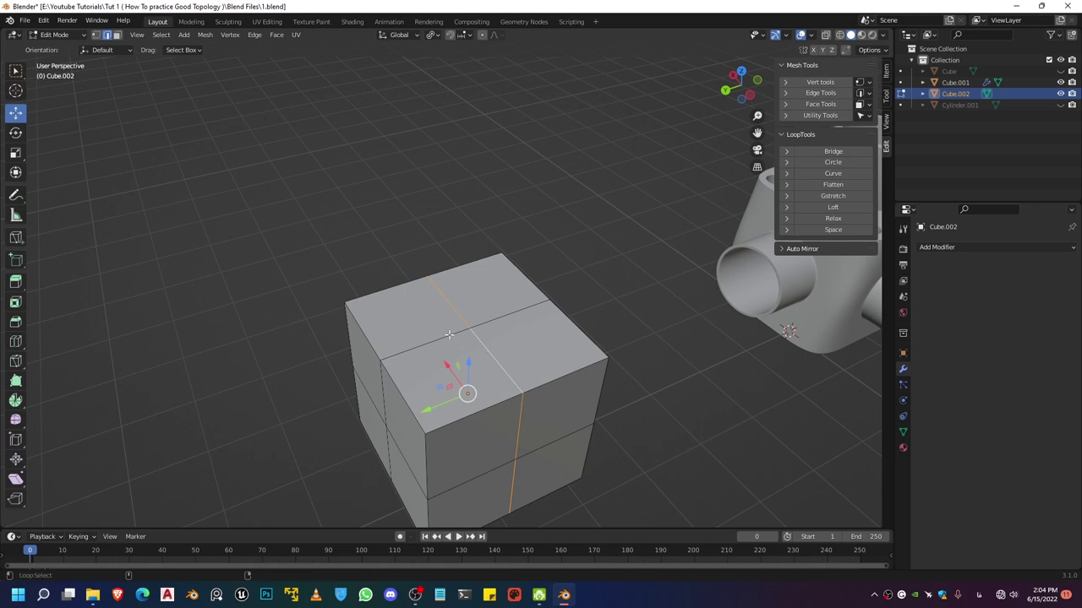
alt+shift+click(483, 474)
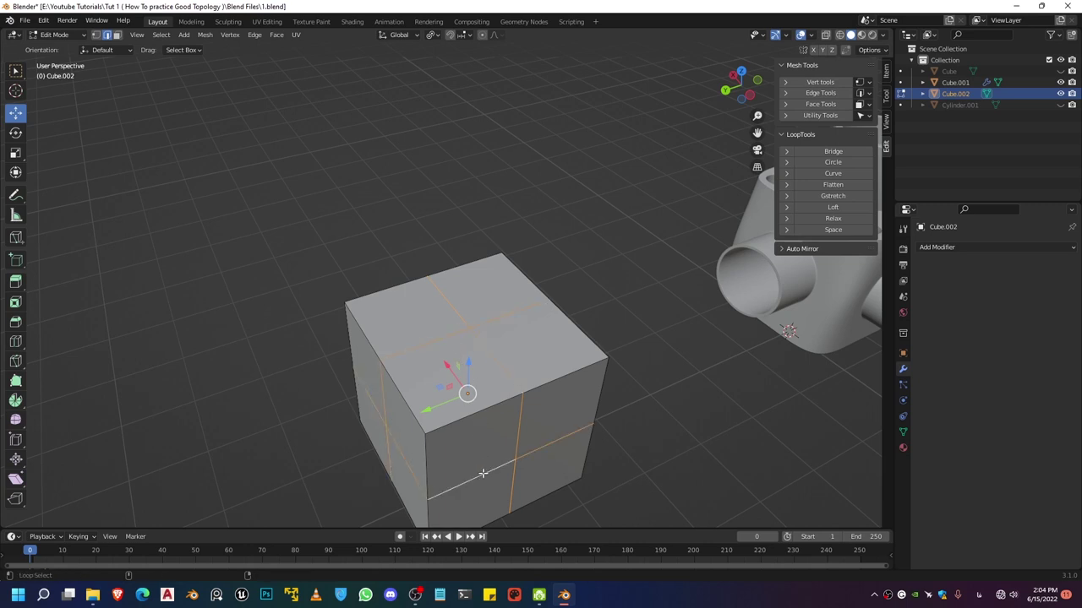
scroll(473, 406, down, 4)
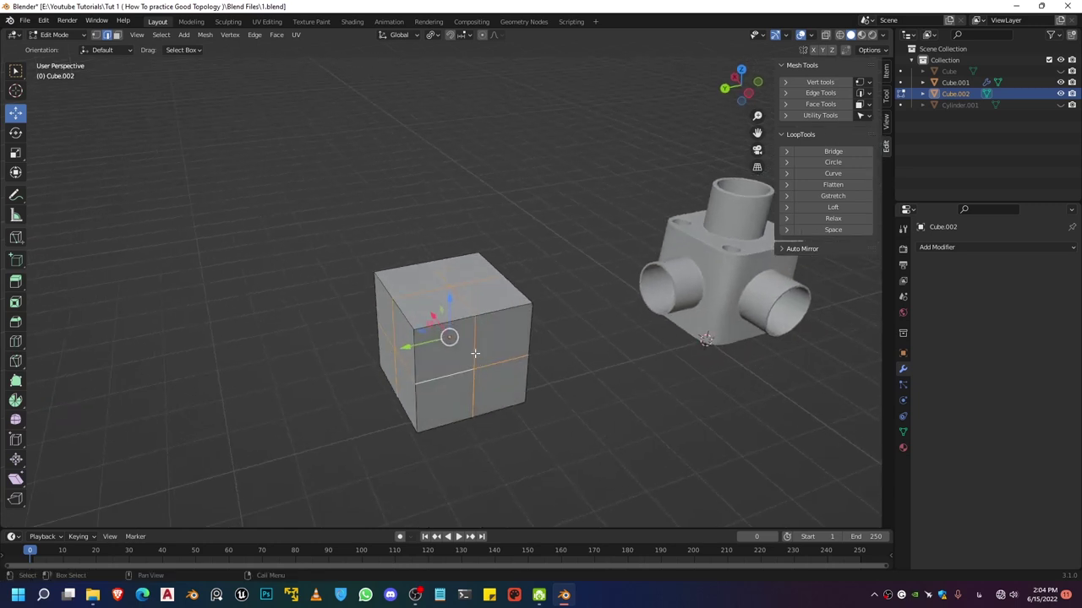
scroll(474, 345, down, 2)
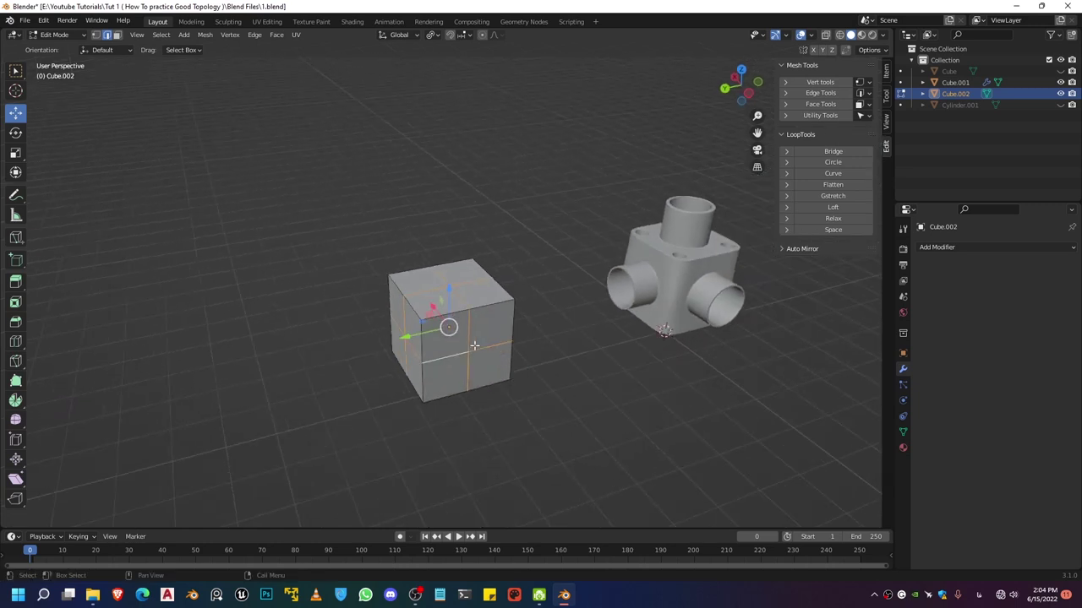
click(16, 322)
drag(448, 278, 518, 314)
key(ctrl+z)
scroll(470, 349, up, 1)
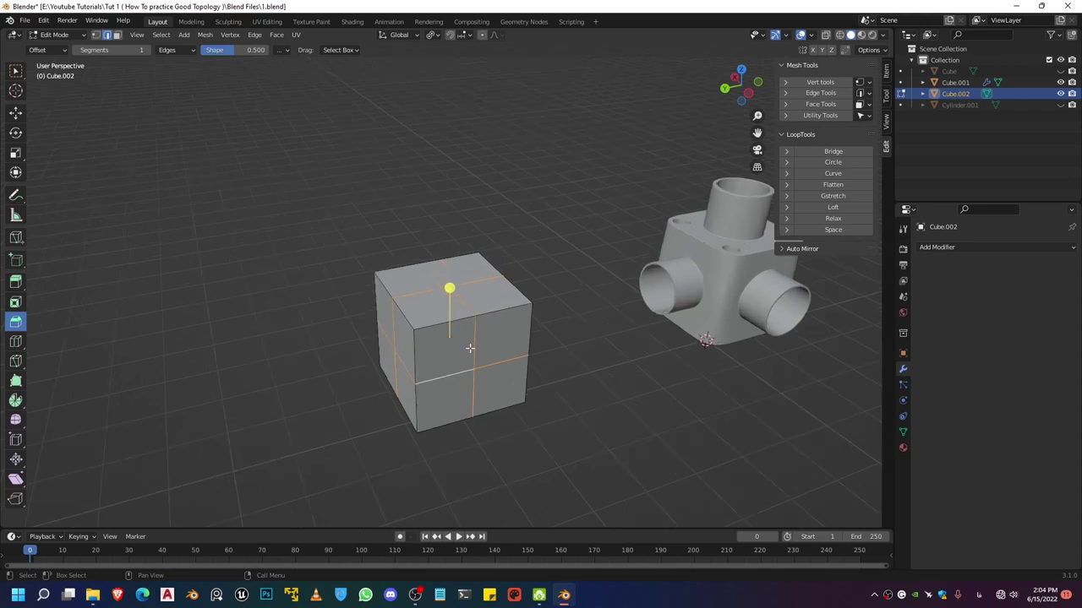
drag(470, 348, 492, 353)
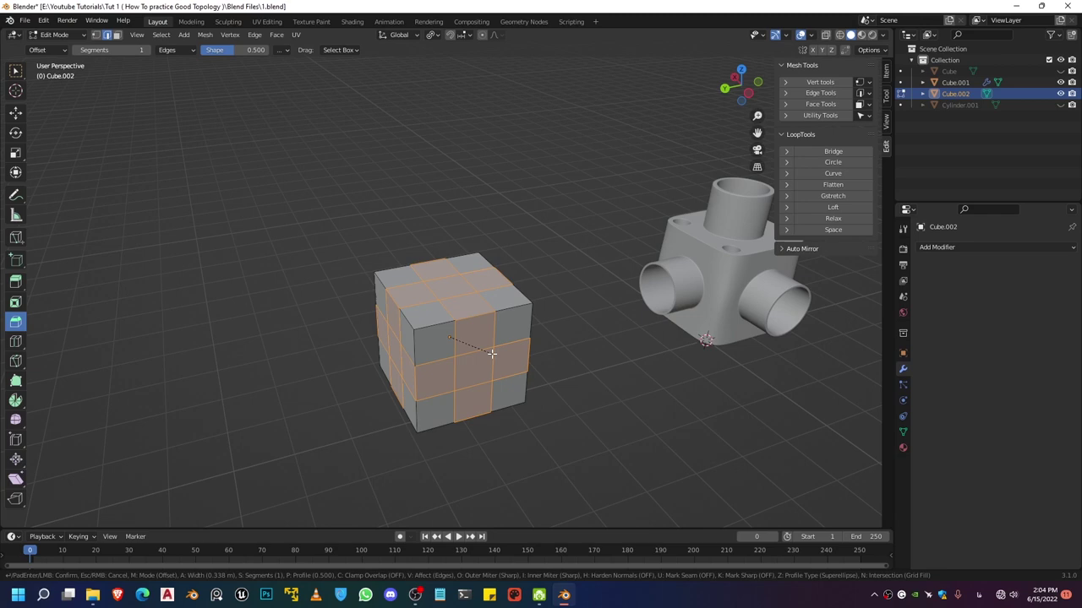
scroll(492, 353, up, 1)
click(491, 353)
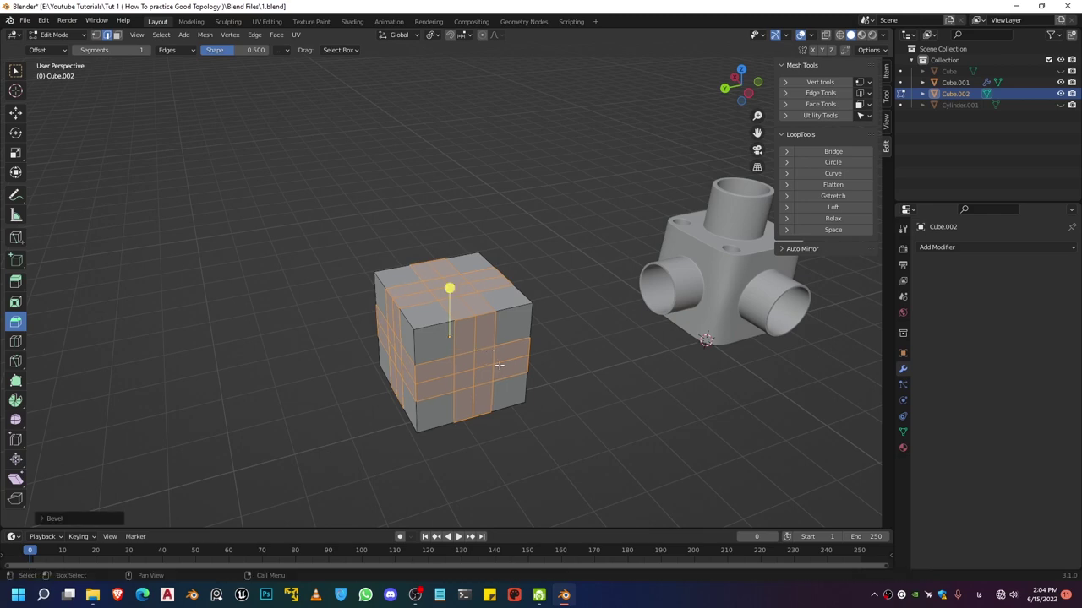
scroll(502, 429, up, 2)
middle_drag(490, 426, 454, 417)
key(Tab)
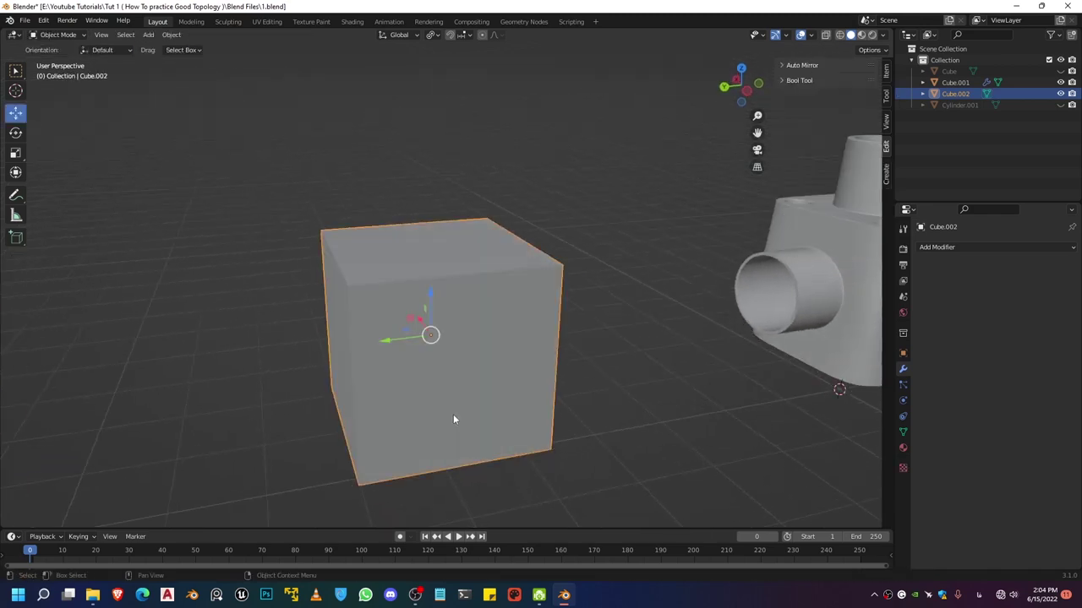
click(992, 247)
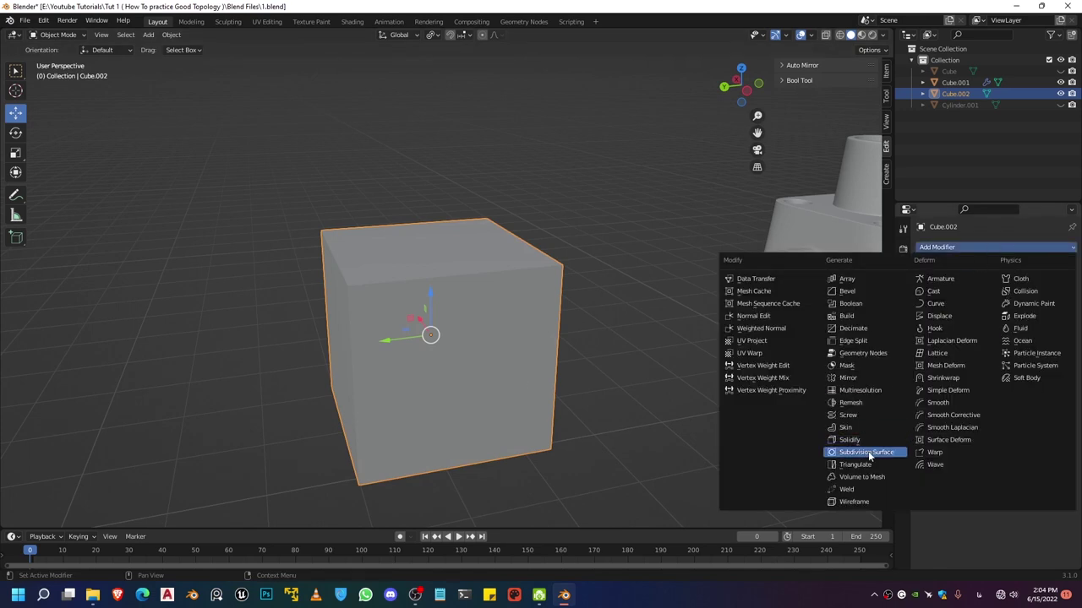
click(868, 451)
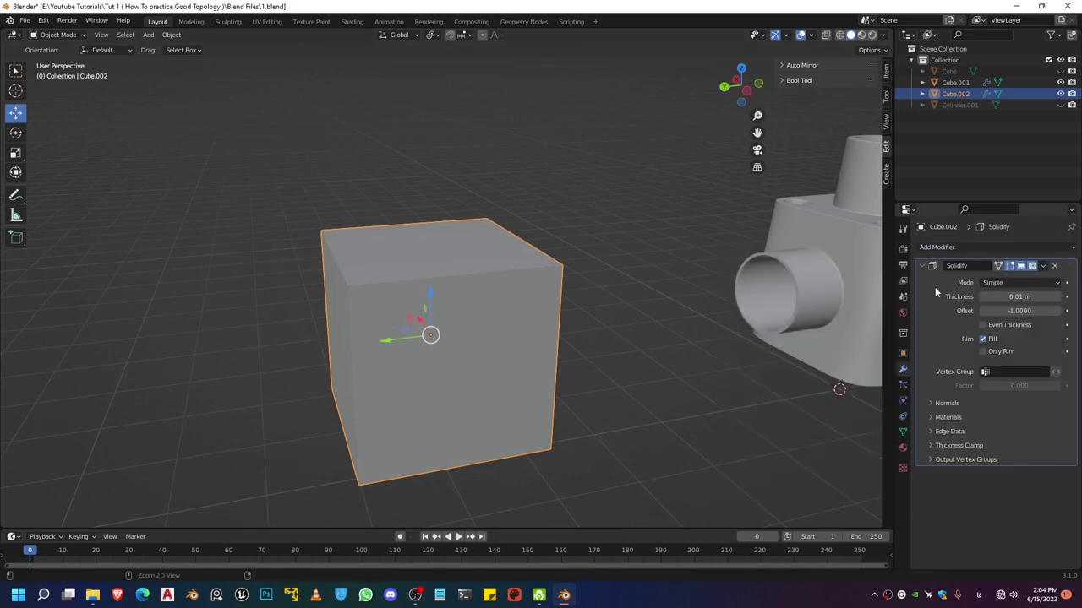
key(ctrl+x)
Add a Subdivision Surface modifier with viewport level 3 to the cube and shade it smooth.
click(955, 248)
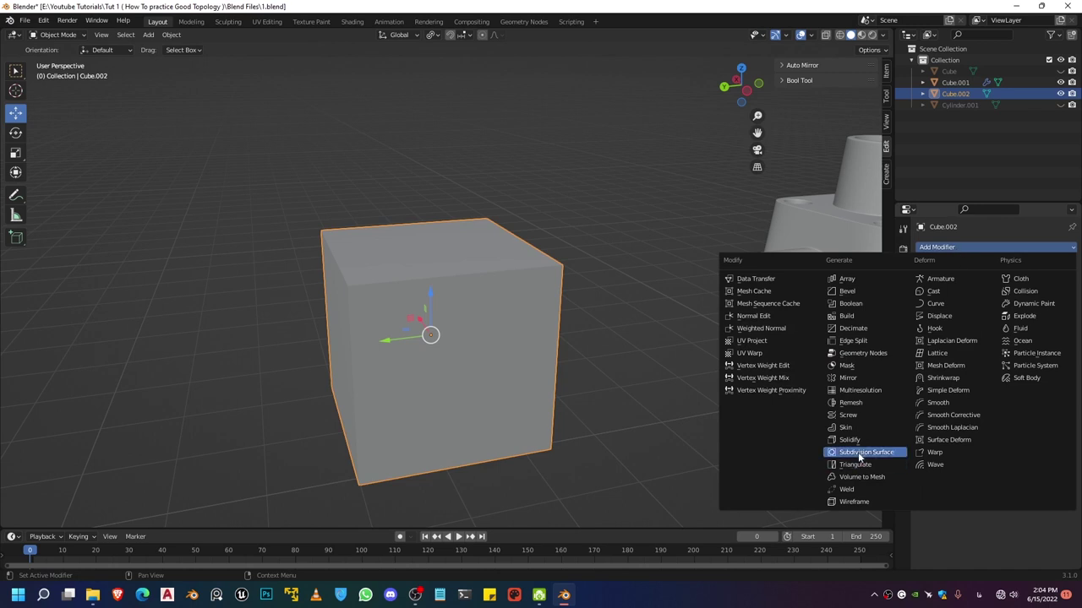
click(862, 452)
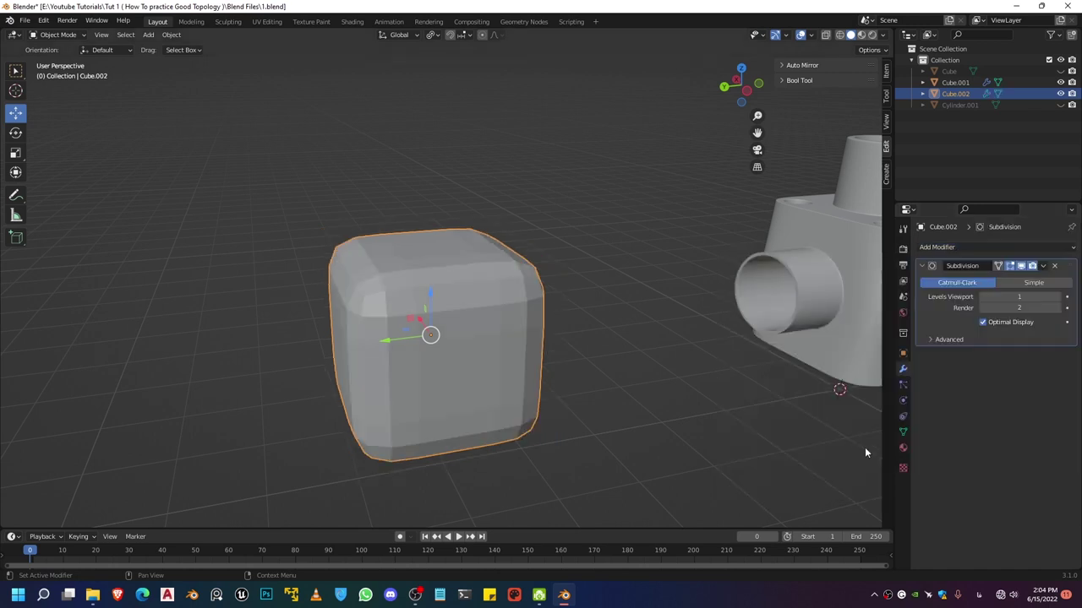
click(1057, 298)
click(1057, 298)
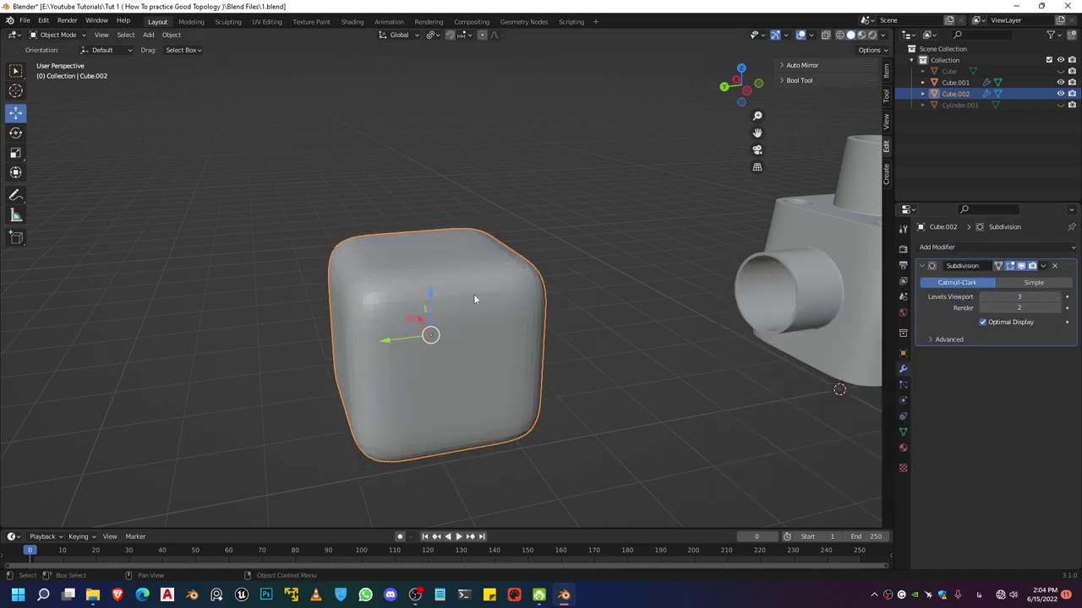
right_click(424, 308)
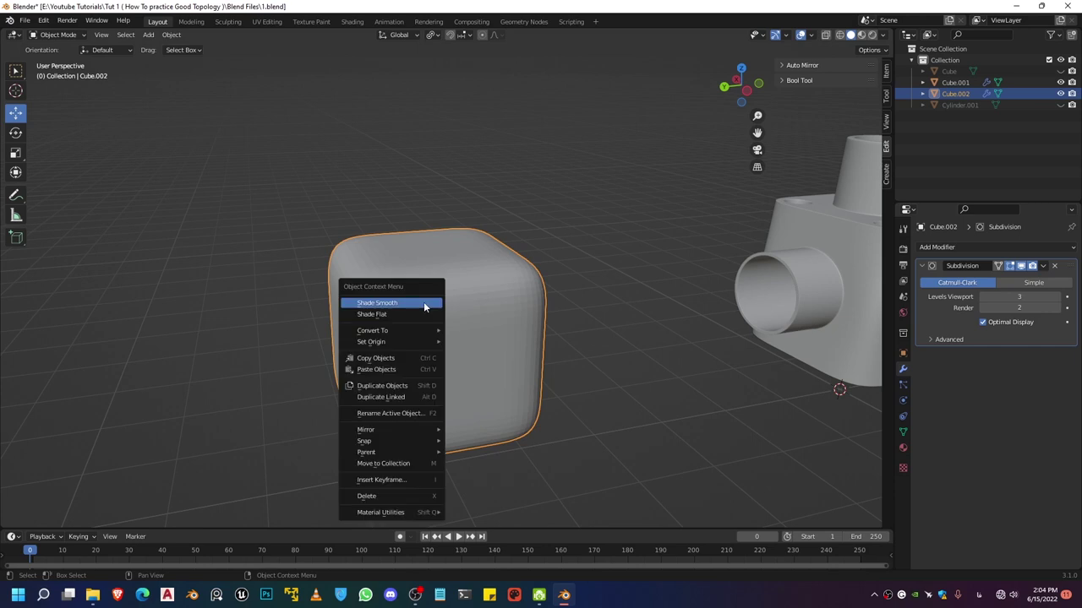
click(424, 304)
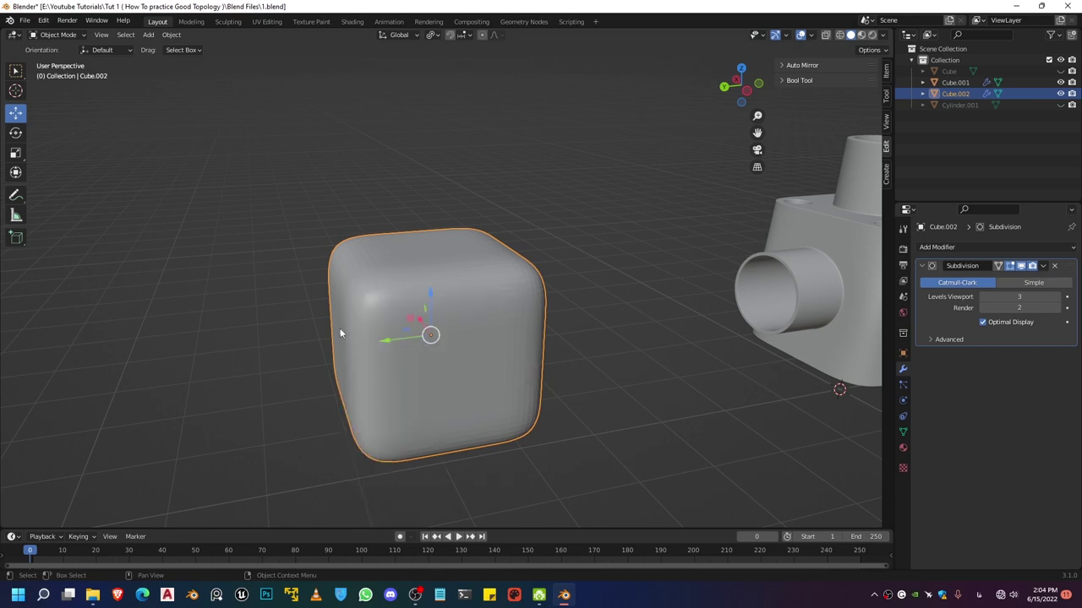
Add horizontal supporting loop cuts slid close to the cube's top and bottom edges.
key(Tab)
scroll(398, 335, up, 5)
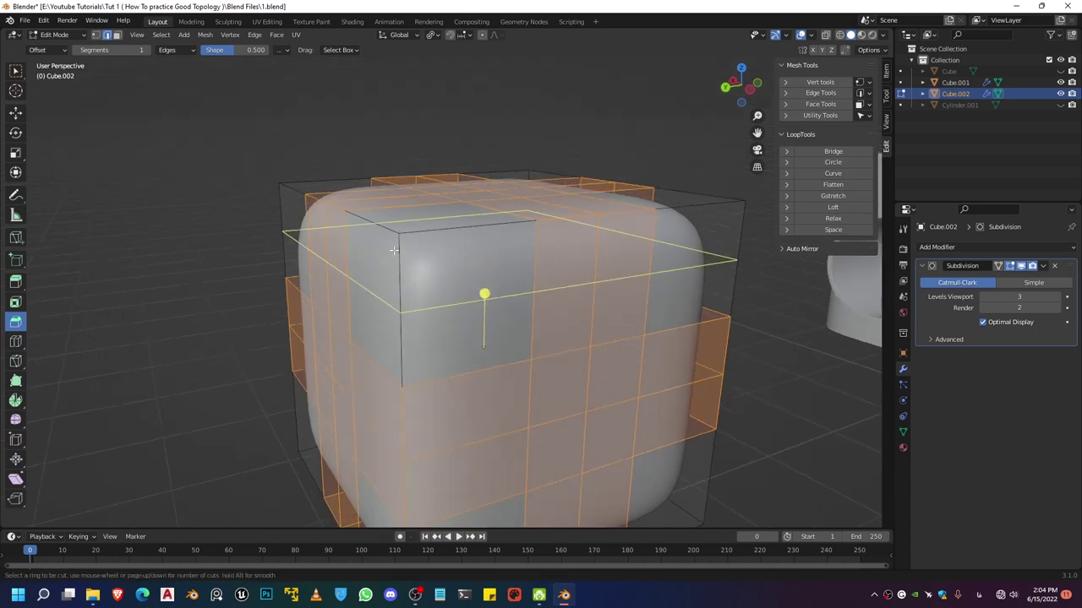
drag(484, 294, 395, 175)
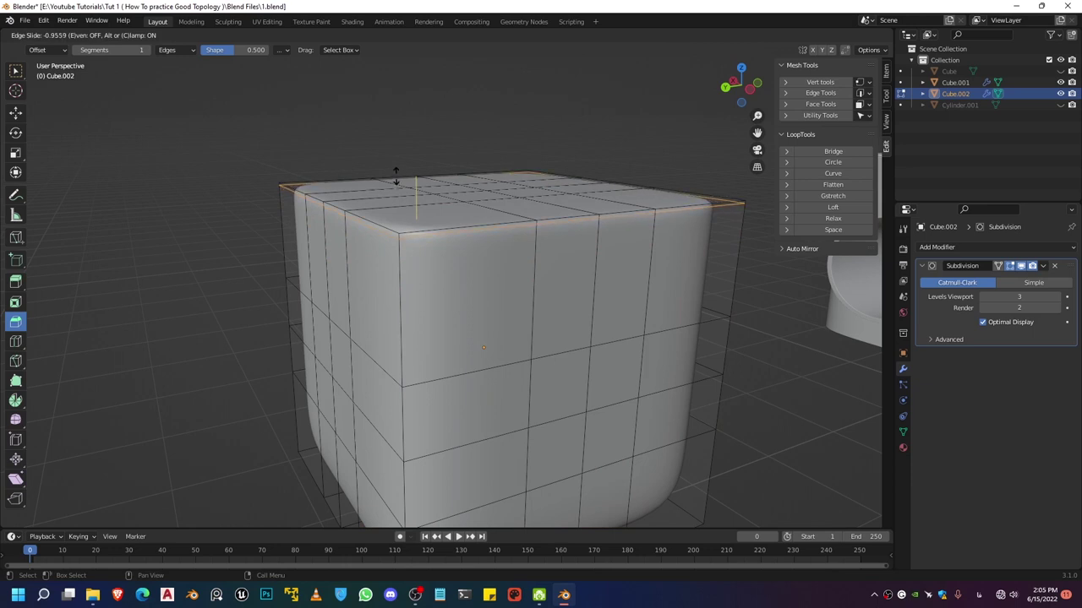
click(396, 175)
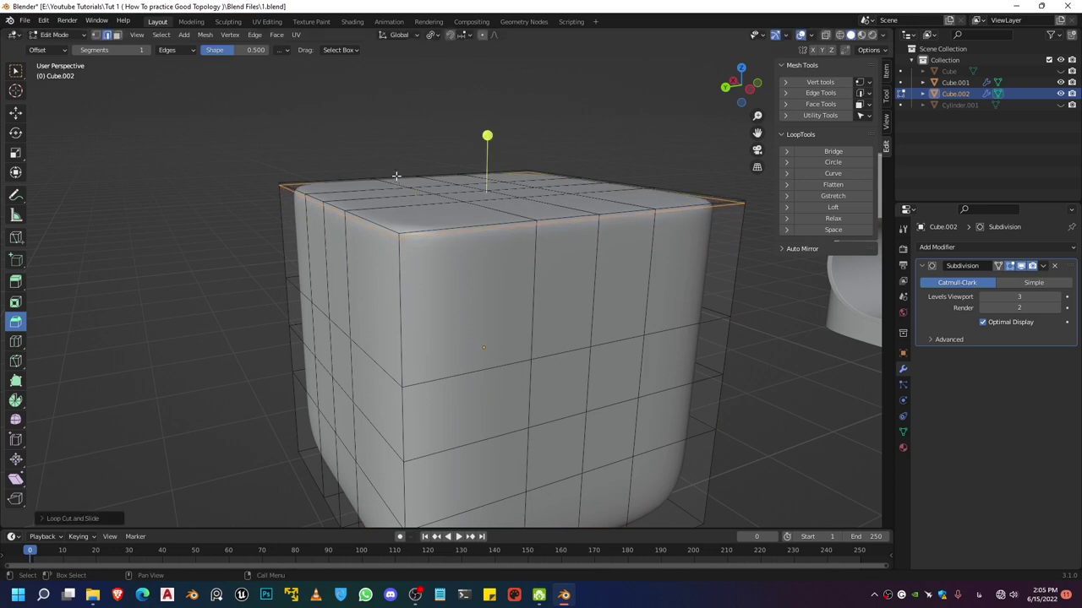
scroll(396, 213, down, 3)
middle_drag(423, 365, 430, 328)
scroll(430, 328, up, 3)
drag(415, 359, 418, 431)
click(419, 431)
scroll(431, 389, down, 4)
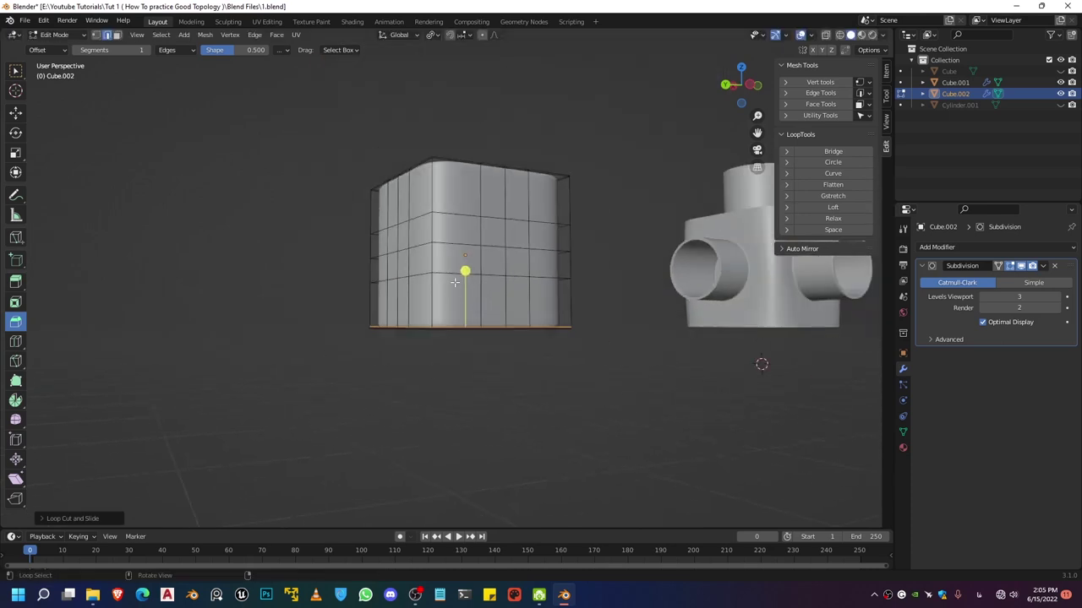
Select the outer edge loop around the cube's top face and increase its mean crease.
middle_drag(454, 280, 451, 380)
scroll(451, 379, up, 3)
shift+middle_drag(470, 431, 467, 341)
scroll(467, 342, up, 2)
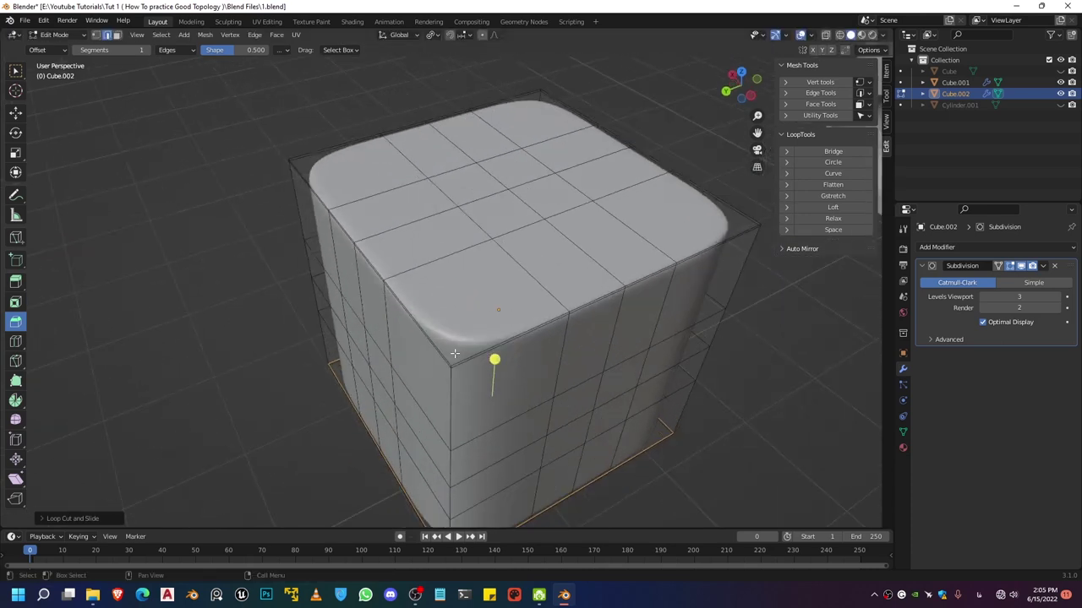
alt+shift+click(426, 327)
middle_drag(431, 326, 531, 354)
alt+shift+click(527, 265)
shift+middle_drag(534, 253, 666, 262)
shift+middle_drag(604, 206, 563, 398)
scroll(563, 398, up, 3)
middle_drag(469, 376, 510, 376)
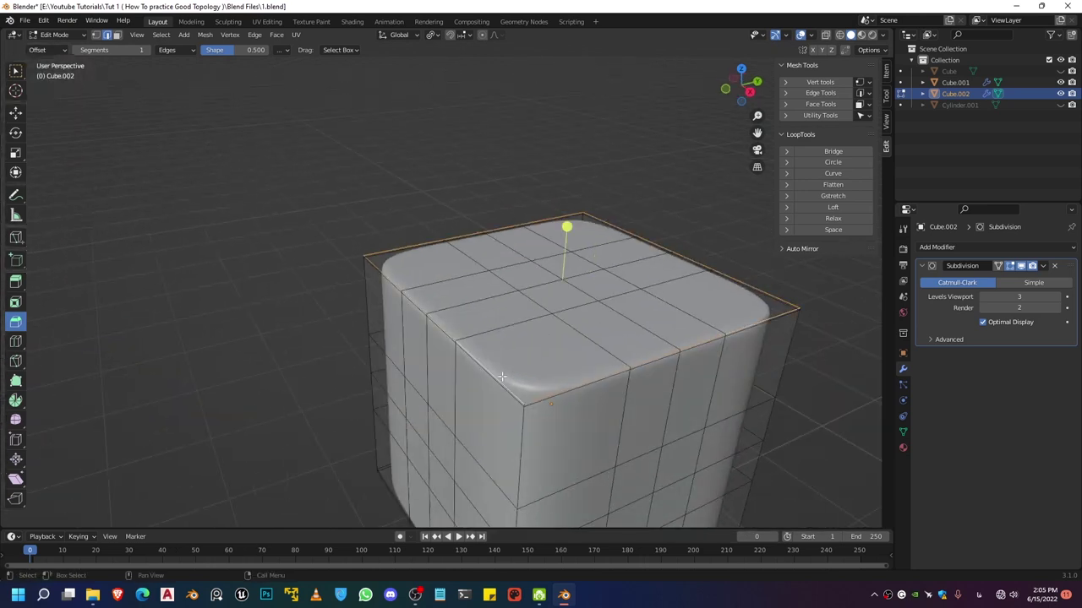
scroll(502, 376, down, 2)
click(886, 72)
drag(824, 203, 856, 203)
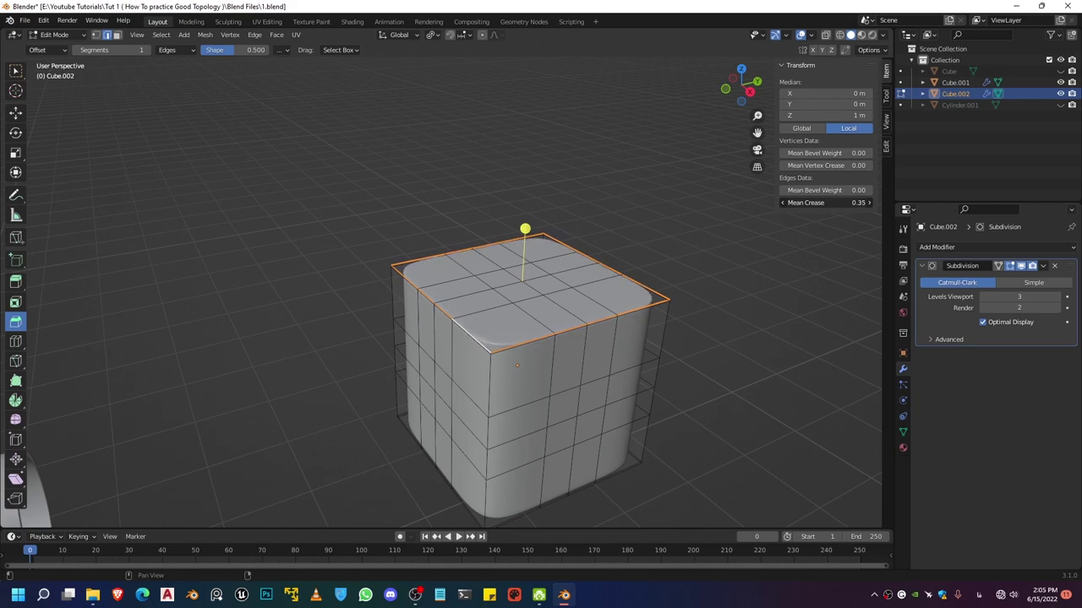
Examine the deselected rounded cube in Object Mode beside the finished pipe fitting.
key(Tab)
scroll(651, 310, down, 2)
middle_drag(649, 311, 475, 359)
scroll(485, 343, down, 3)
click(559, 410)
scroll(515, 372, down, 2)
scroll(455, 365, up, 1)
scroll(475, 360, up, 2)
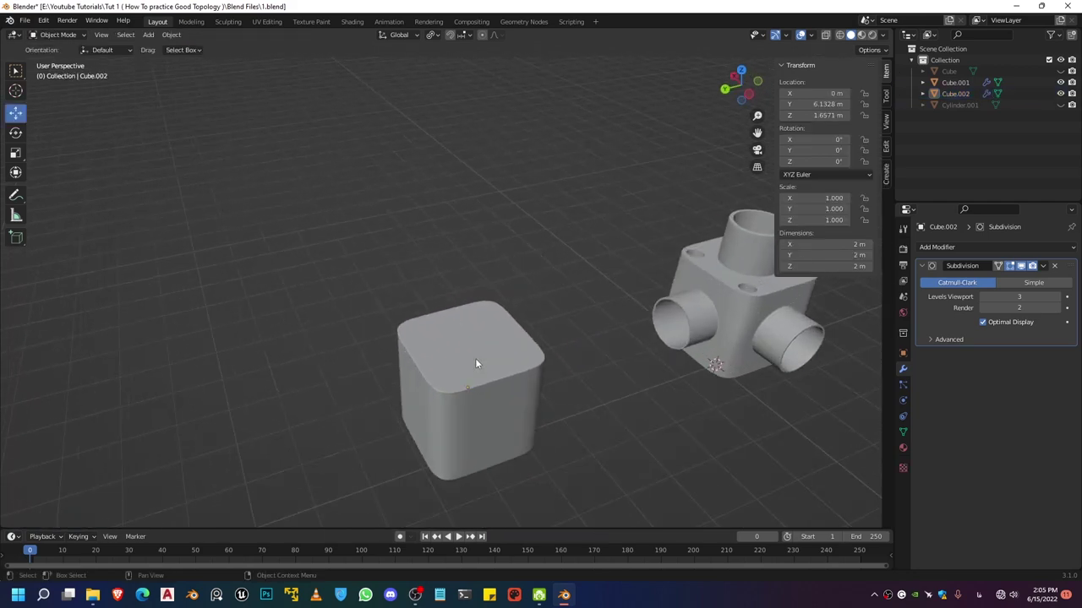
Edit the cube in face selection mode and select the four central faces on one side.
click(506, 401)
key(Tab)
middle_drag(507, 400, 482, 333)
key(3)
click(476, 345)
shift+click(492, 348)
shift+click(493, 363)
shift+click(476, 367)
Add the four central faces of the adjacent side to the selection, keeping face selection mode.
middle_drag(475, 367, 538, 355)
shift+click(458, 326)
shift+click(440, 325)
shift+click(440, 345)
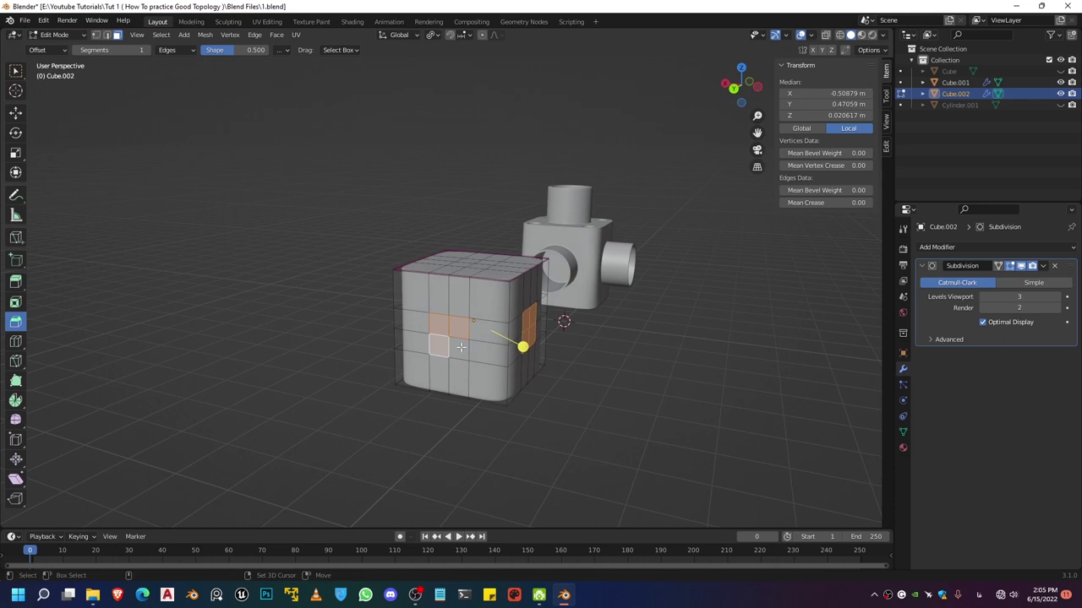
shift+click(461, 347)
click(97, 34)
click(107, 34)
click(118, 34)
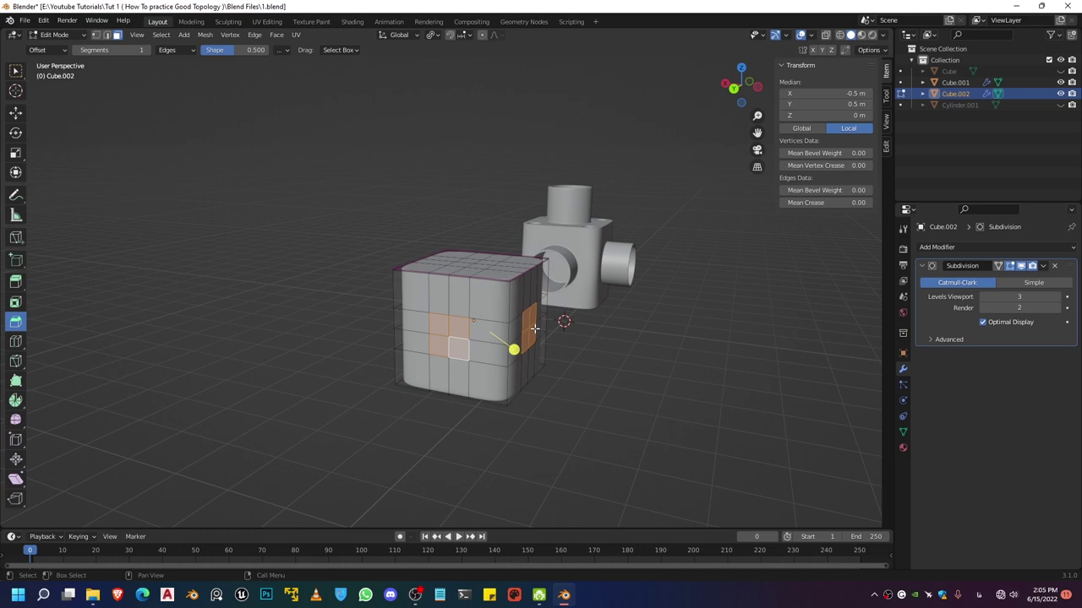
Add the four central faces on the cube's top to the selection.
key(KP_3)
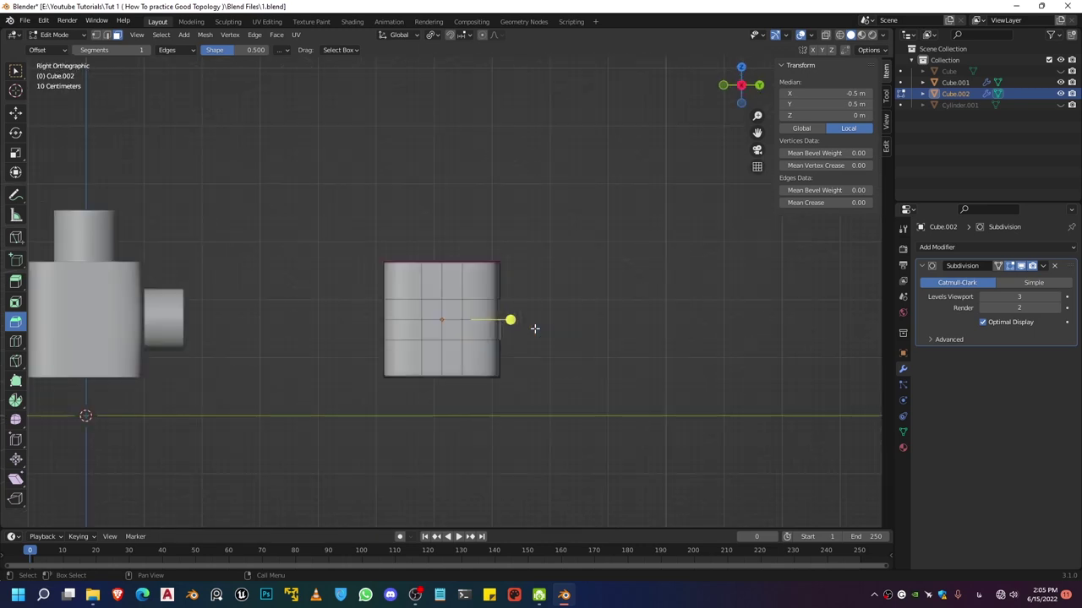
mouse_move(512, 259)
middle_down()
mouse_move(356, 323)
mouse_move(504, 254)
middle_up()
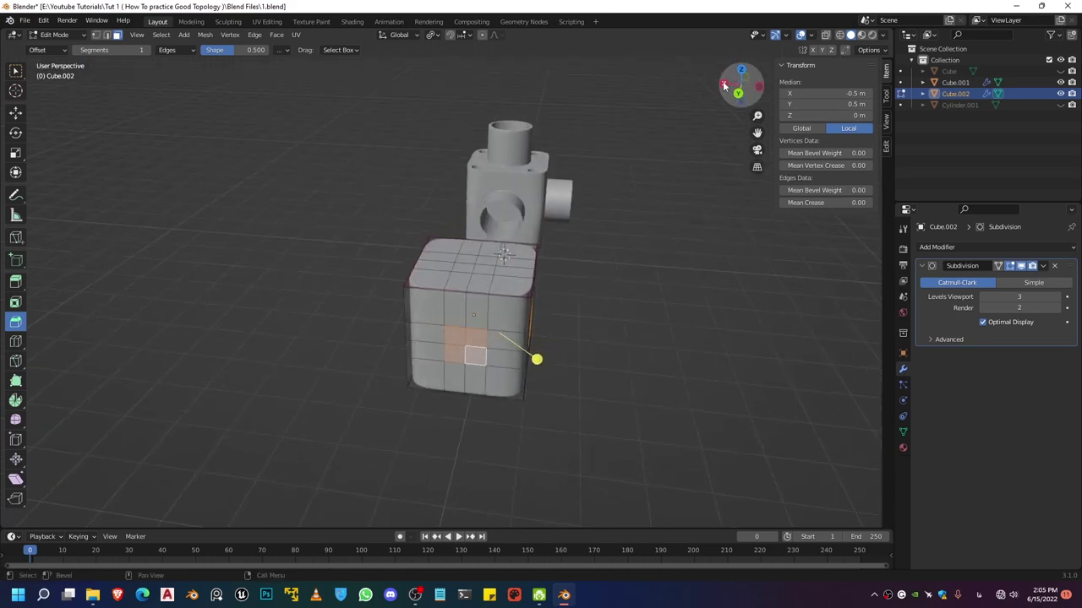
middle_drag(486, 285, 439, 316)
scroll(448, 311, up, 2)
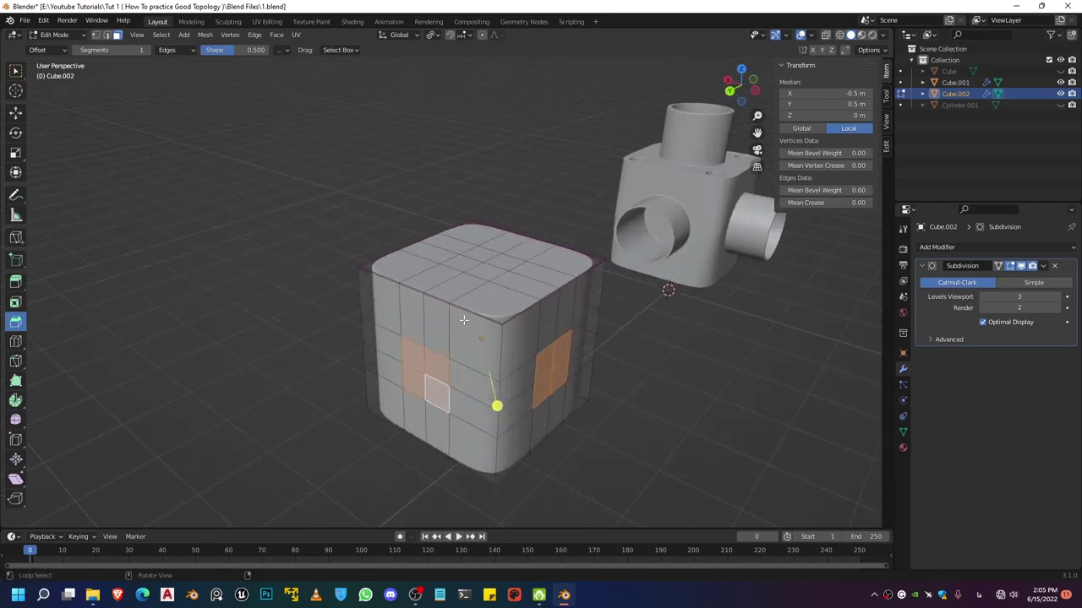
middle_drag(494, 289, 469, 308)
shift+click(484, 294)
shift+click(497, 276)
shift+click(483, 265)
shift+click(468, 277)
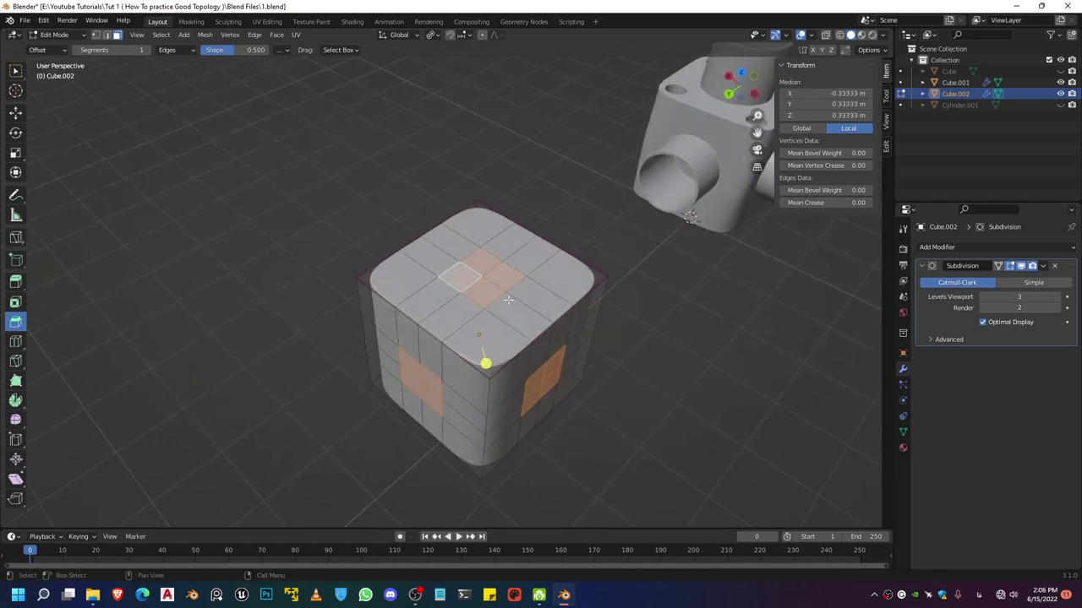
Bring up the LoopTools commands and check in the preferences that the LoopTools add-on is enabled.
click(886, 146)
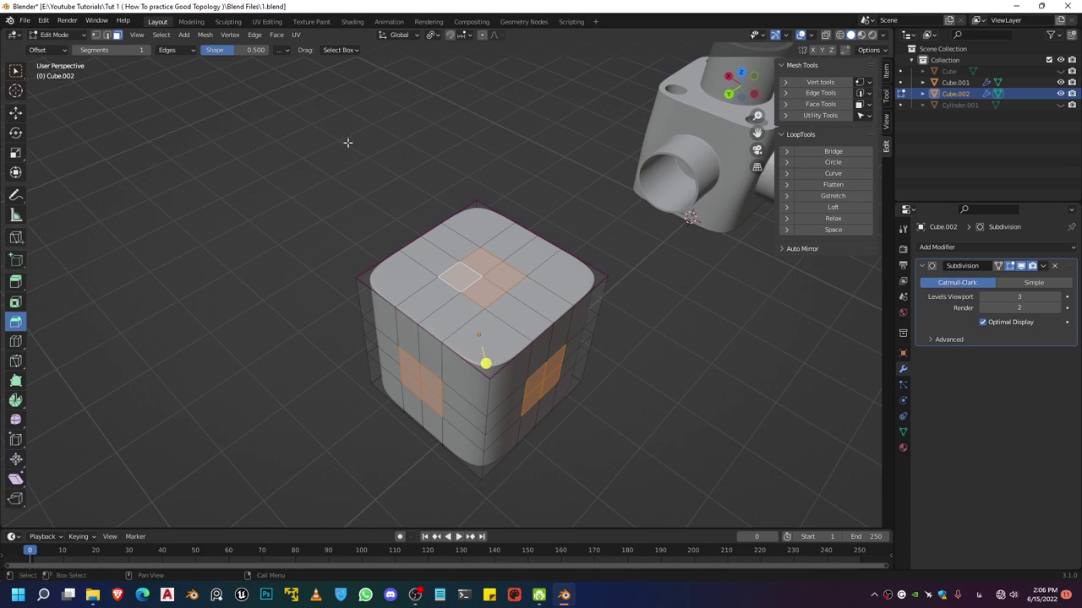
click(38, 23)
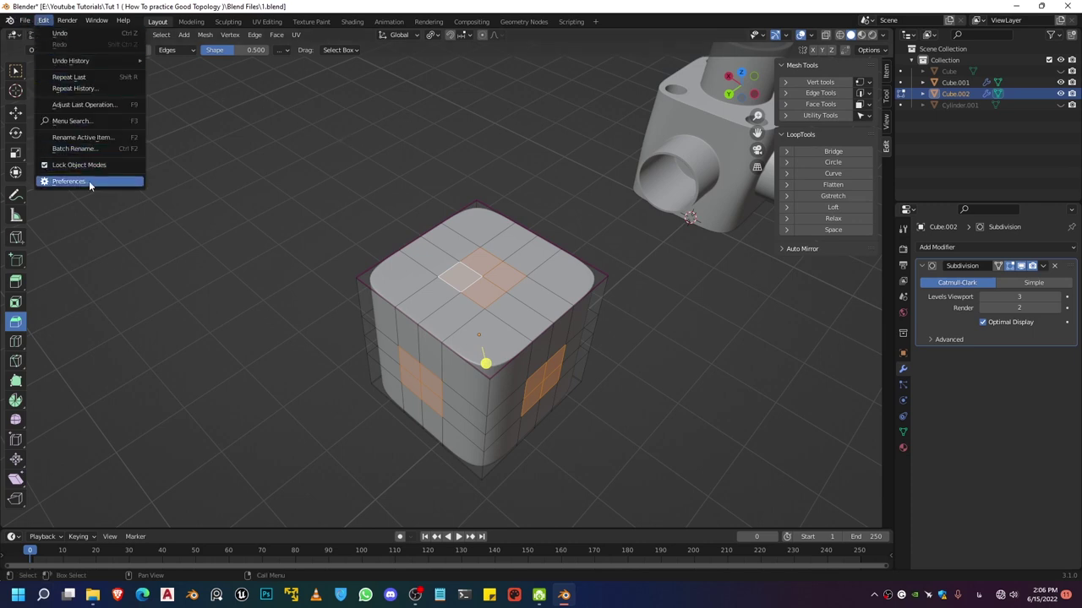
click(89, 180)
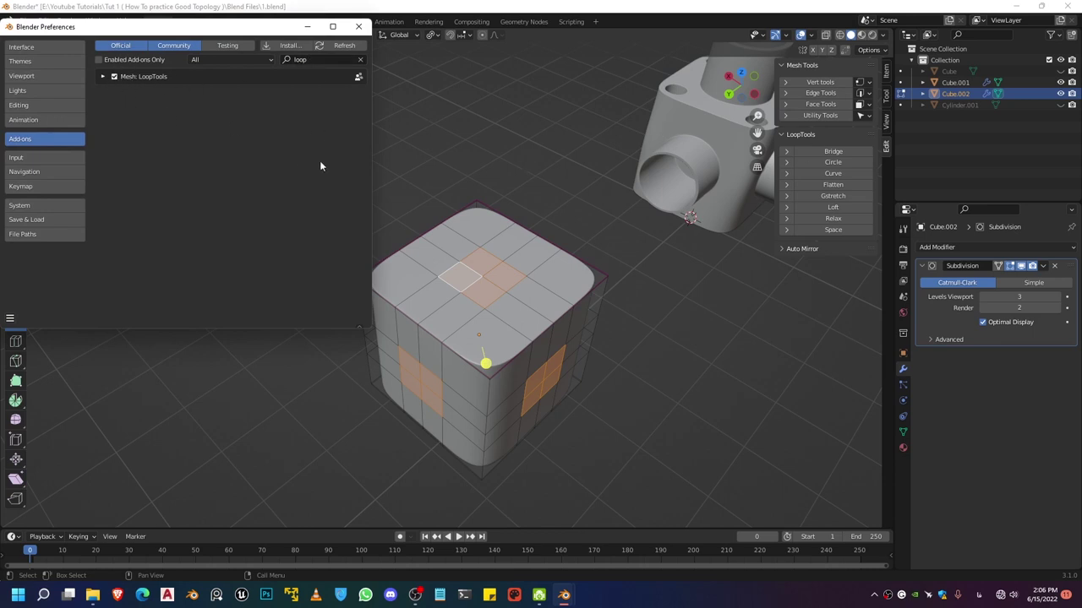
click(359, 27)
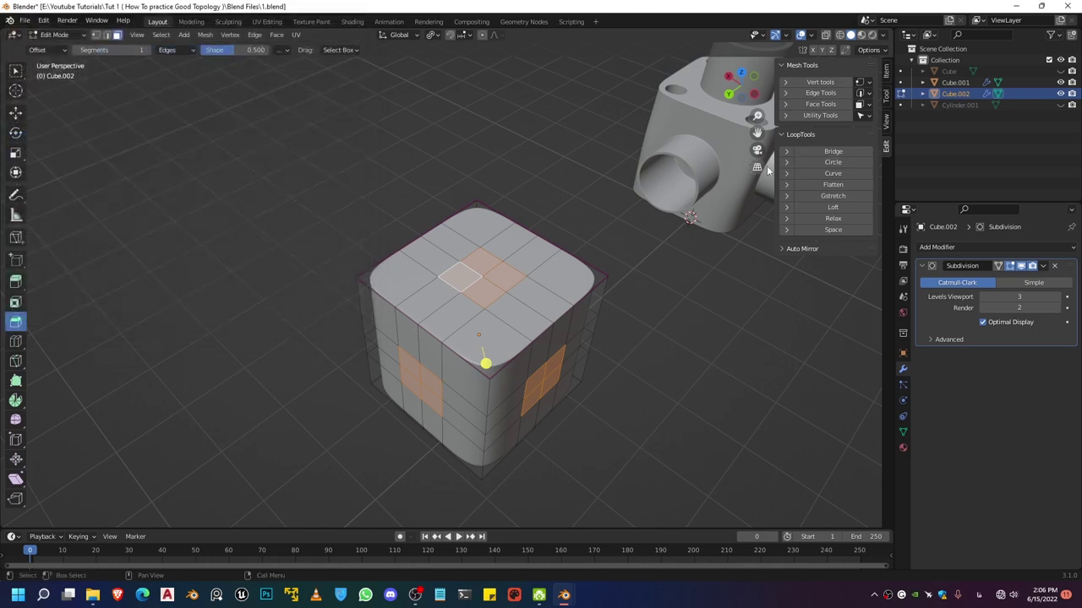
Round the three selected four-face patches on the cube's top and two sides with the LoopTools Circle command.
click(829, 162)
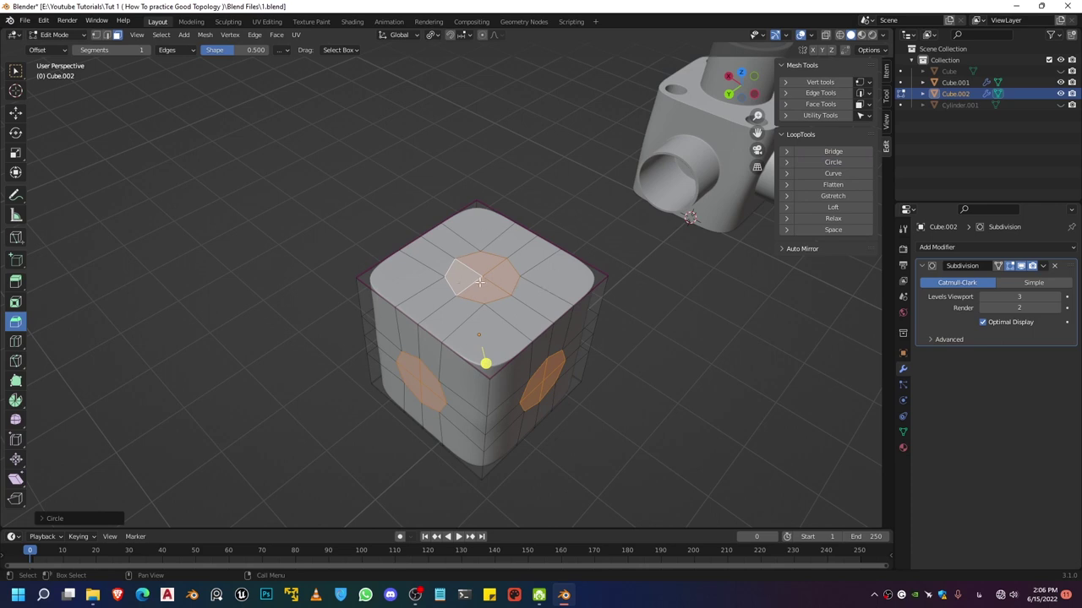
scroll(504, 311, down, 2)
middle_drag(497, 318, 486, 294)
scroll(486, 294, up, 2)
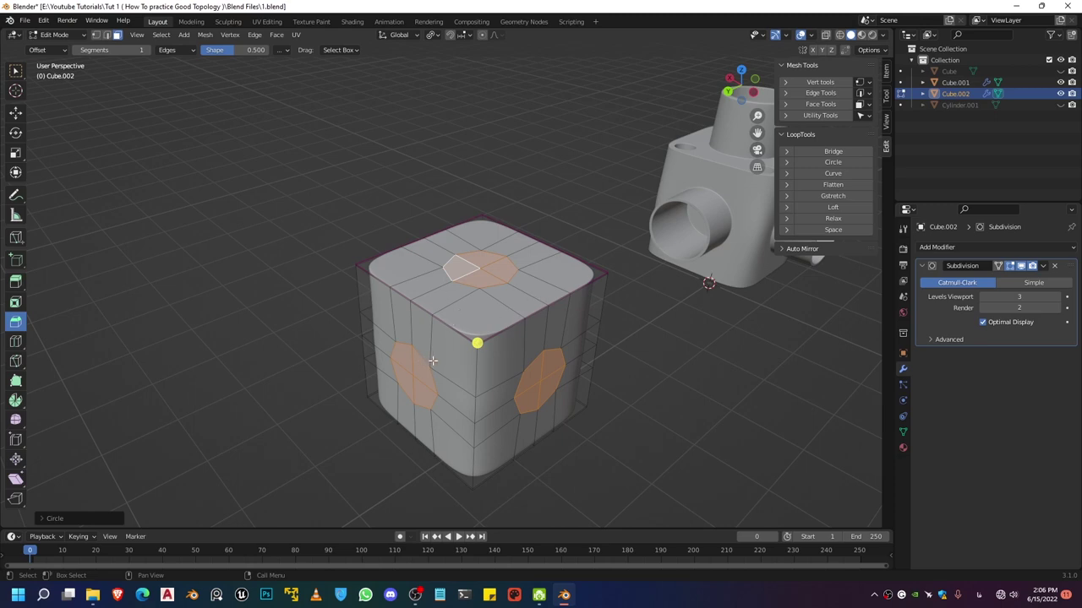
Set the transform pivot point to Individual Origins and scale up the three circular face patches.
key(shift+space)
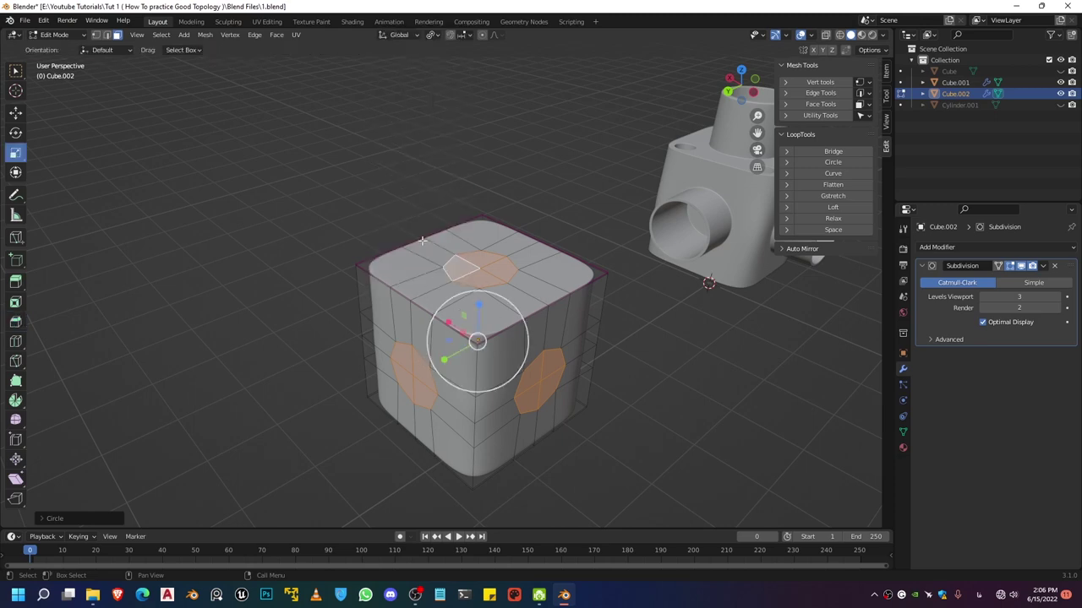
click(432, 36)
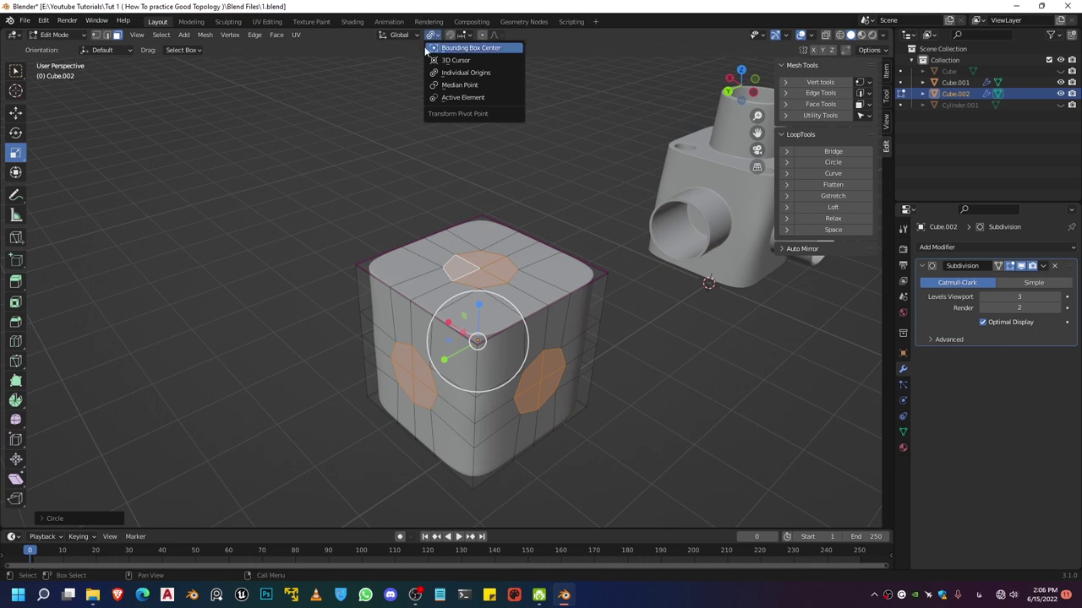
click(457, 74)
drag(522, 314, 551, 317)
shift+middle_drag(551, 317, 448, 259)
Inset the three circular face patches slightly to create a narrow ring around each one.
key(shift+space)
key(i)
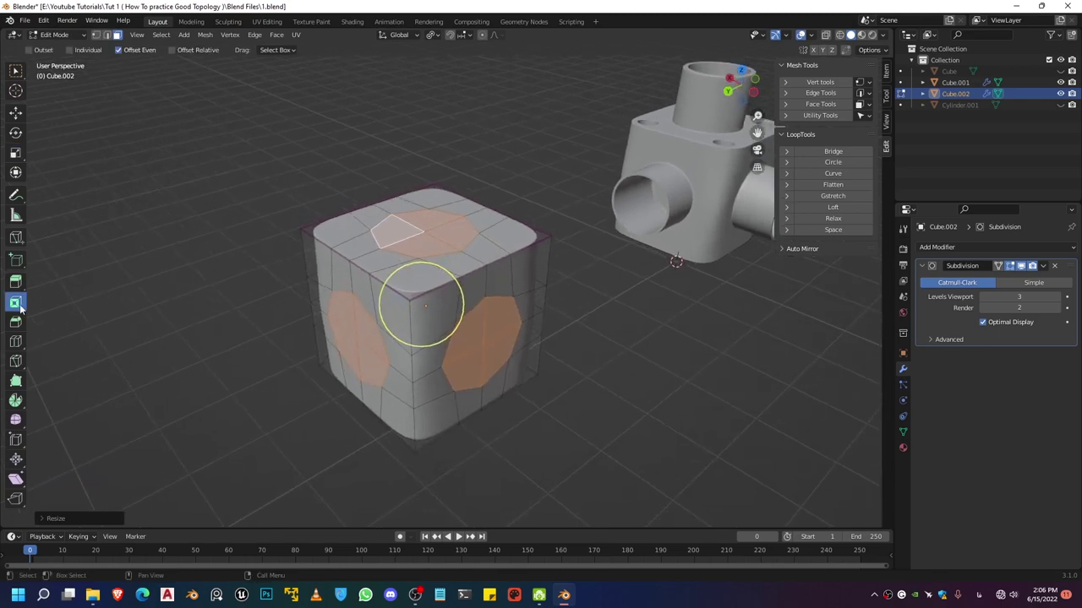
key(shift+space)
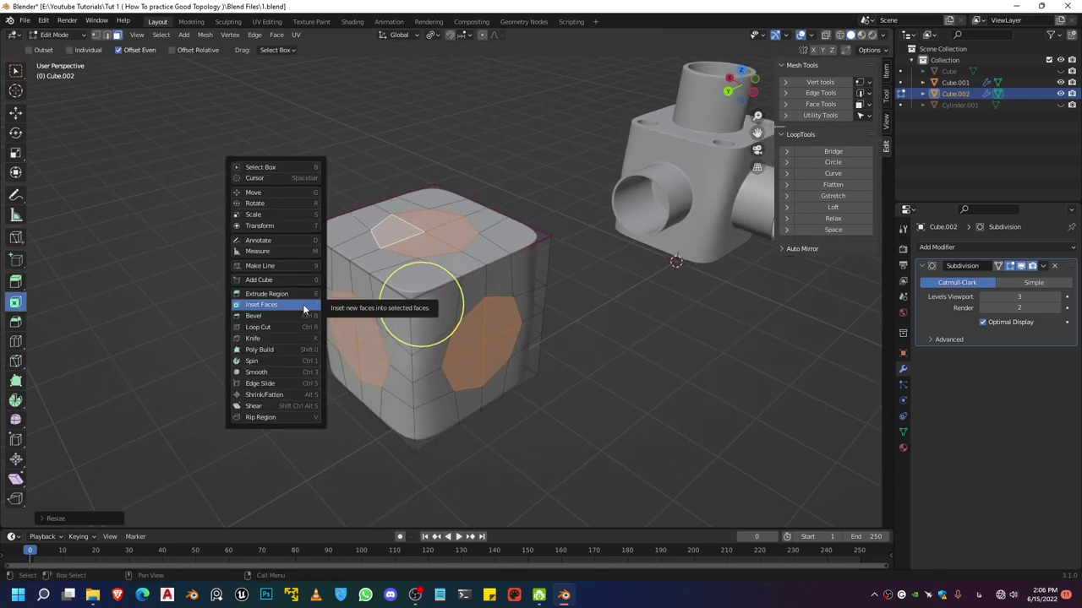
click(291, 307)
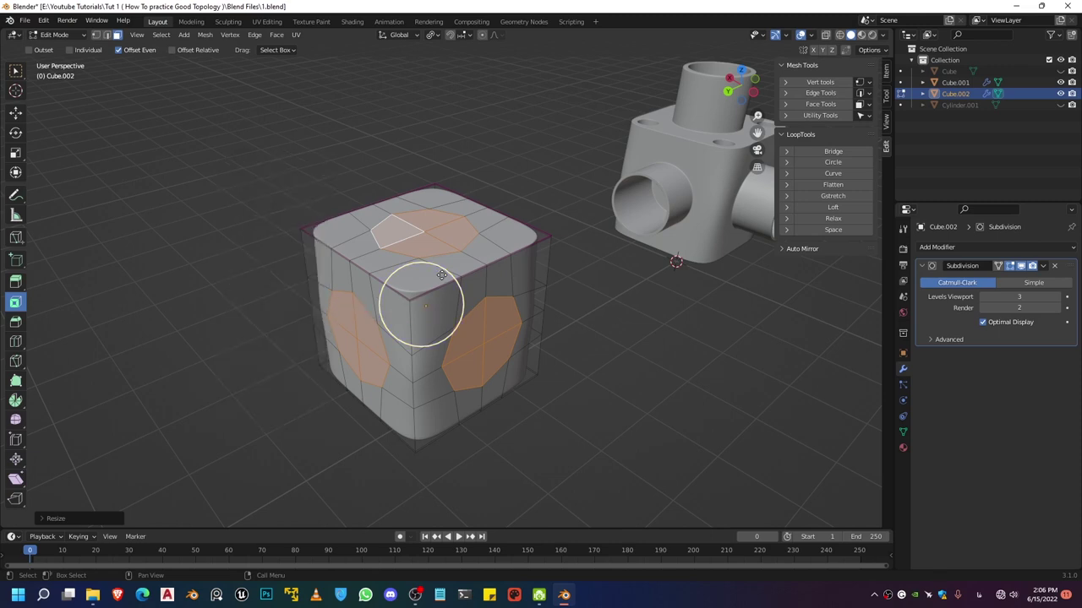
key(i)
click(437, 269)
middle_drag(368, 240, 394, 252)
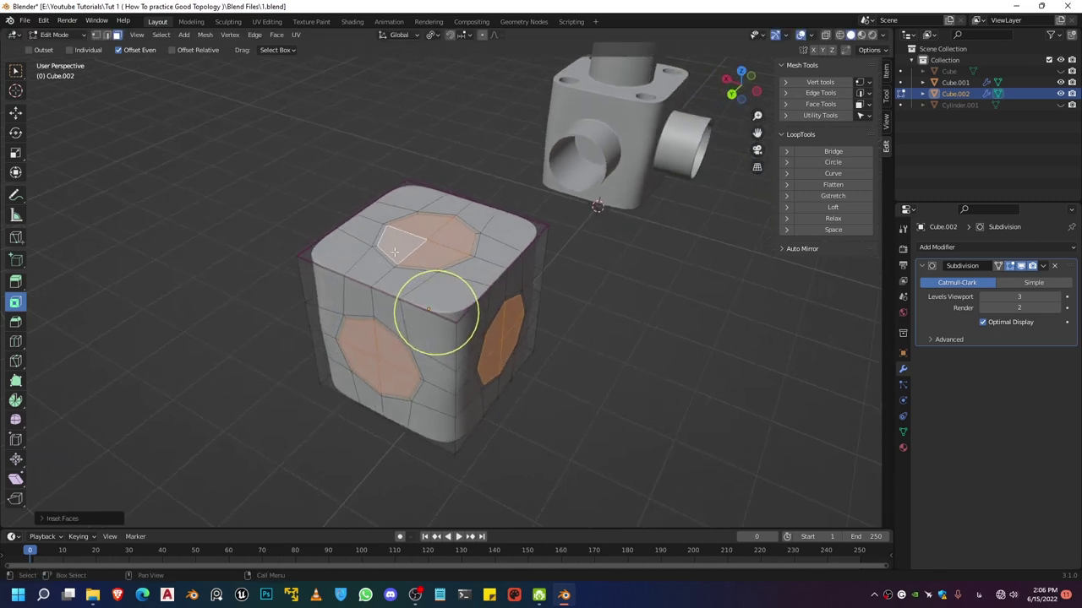
Extrude the three circular patches outward into short pipes and inset their end faces by about 0.09 m.
click(16, 283)
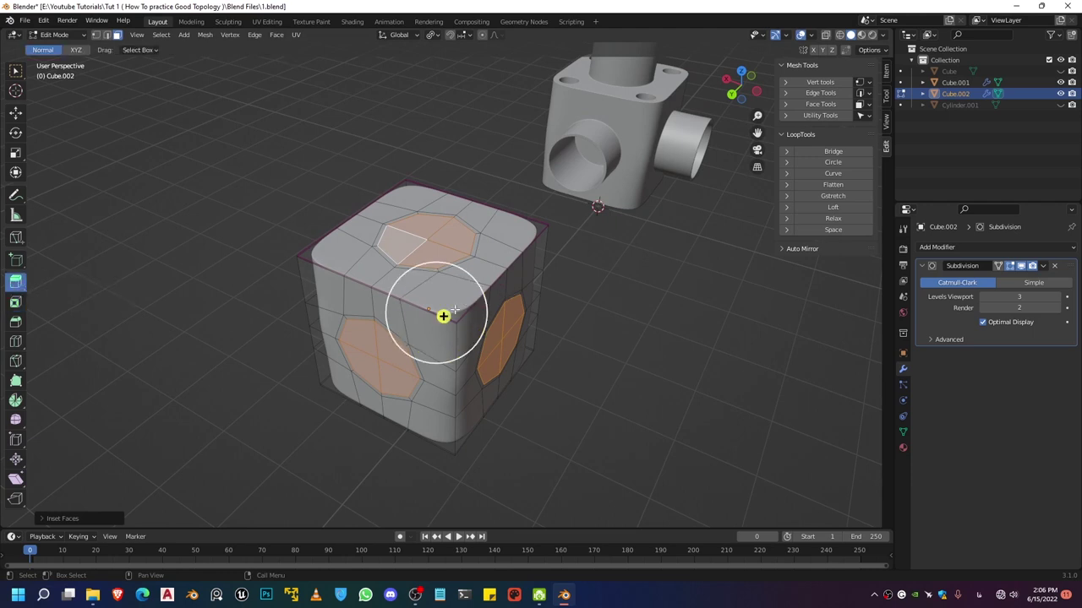
mouse_move(442, 313)
mouse_down()
mouse_move(452, 292)
mouse_move(454, 312)
mouse_up()
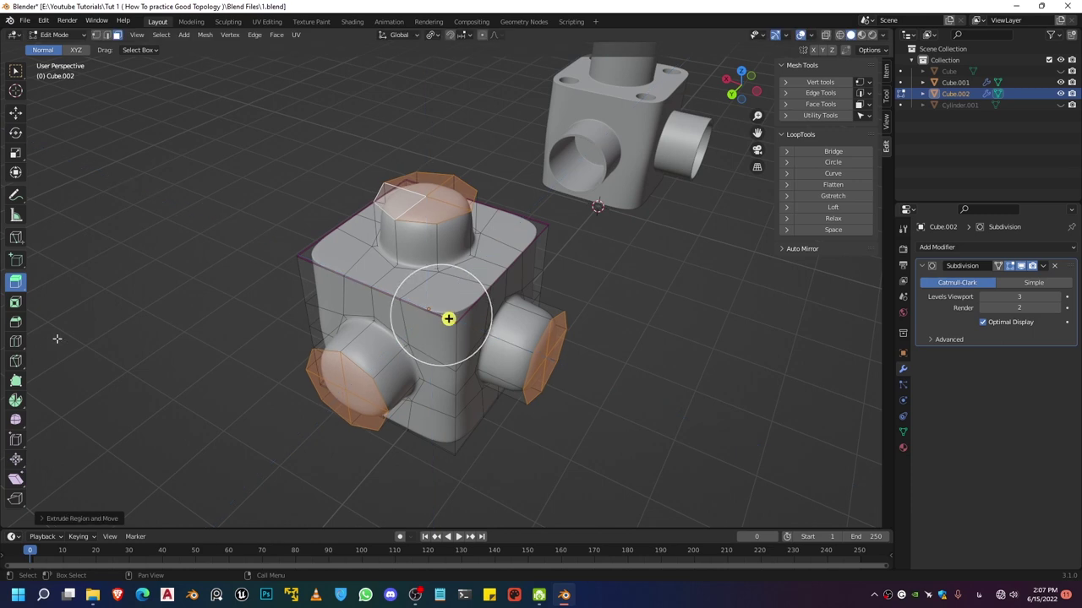
key(shift+space)
key(i)
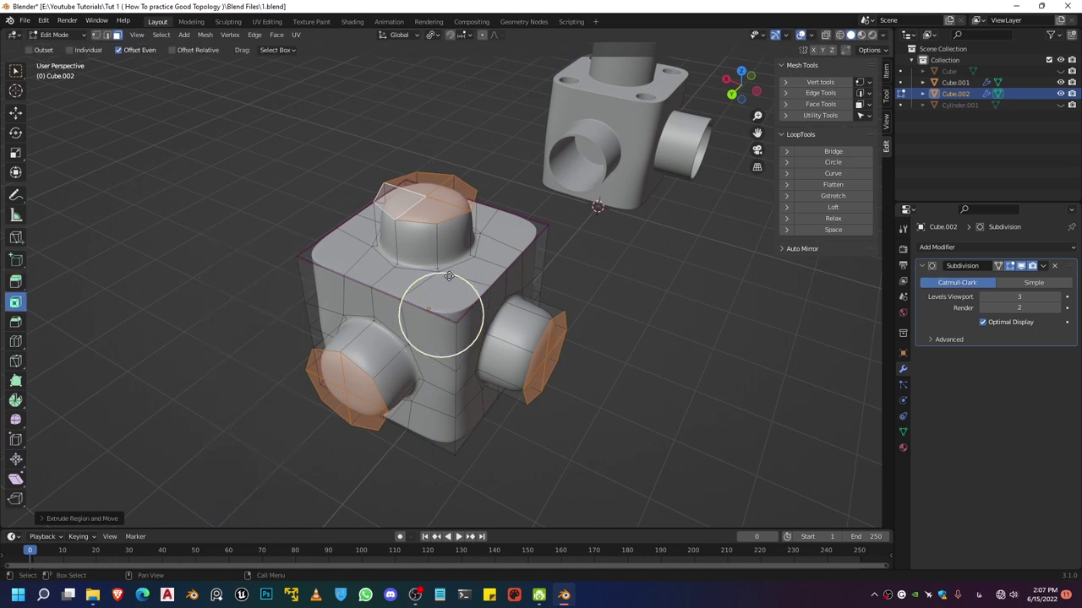
key(ctrl+z)
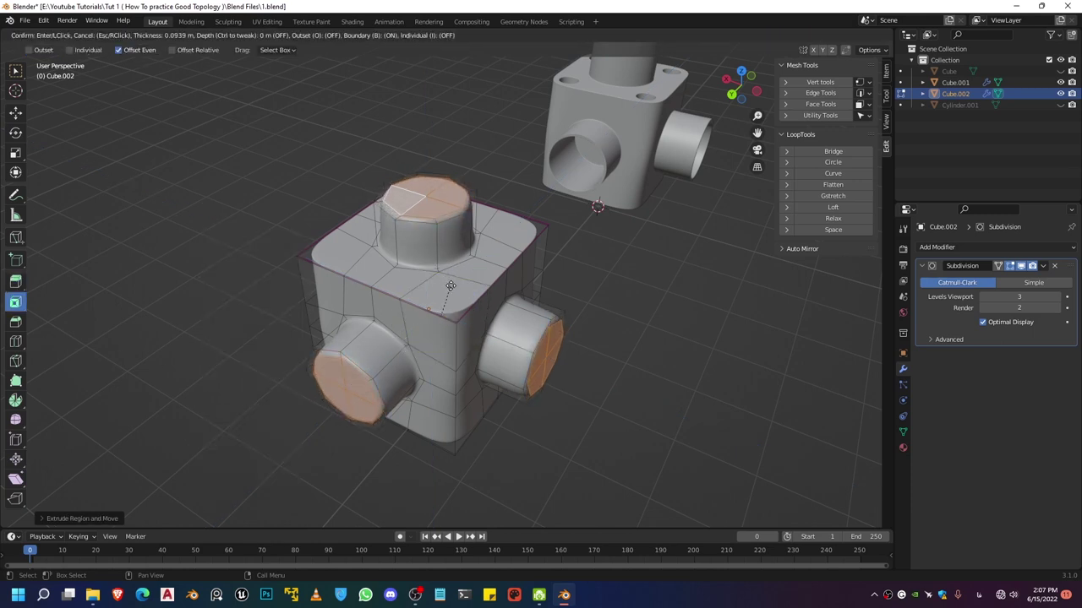
Extrude the inset end faces back into the body to hollow the three pipes, with X-ray display on.
click(16, 285)
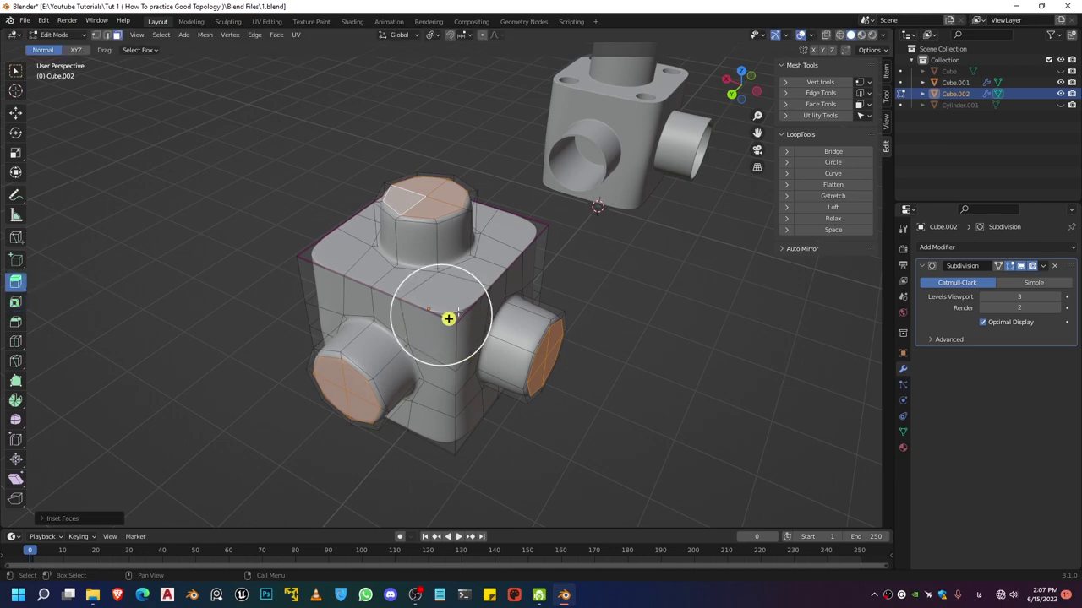
drag(448, 317, 439, 315)
key(alt+z)
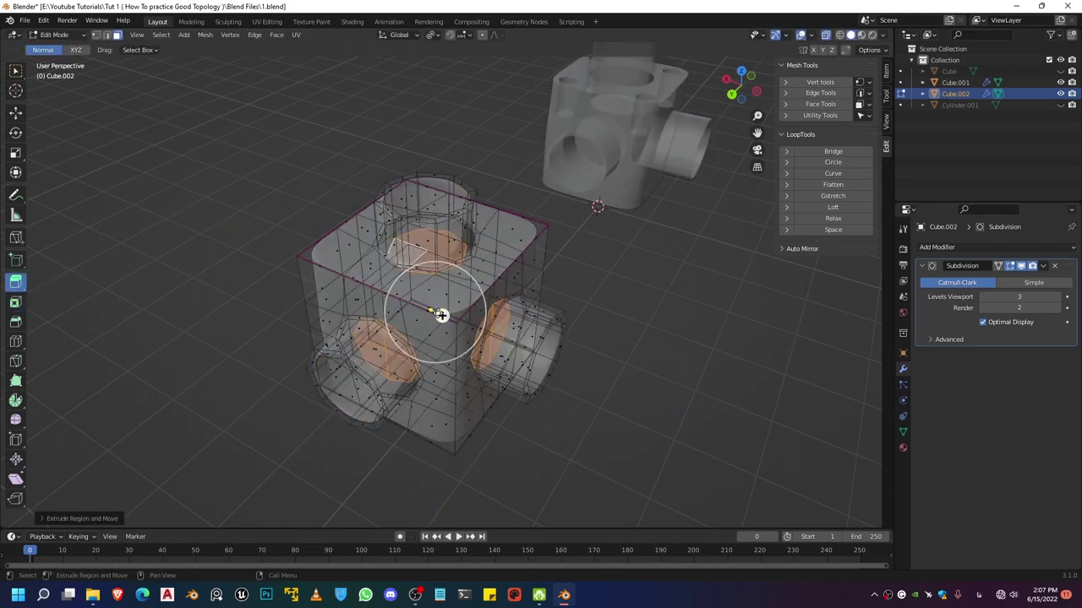
Examine the depth of the three hollow bores in X-ray display, and the smoothed shape in Object Mode.
middle_drag(440, 314, 397, 292)
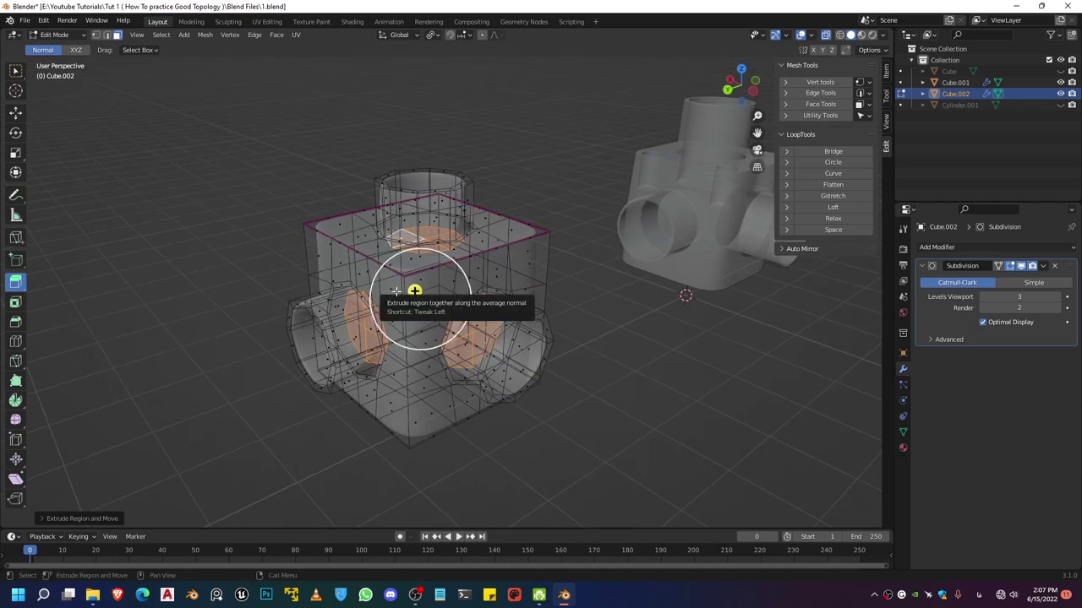
mouse_move(418, 267)
middle_down()
mouse_move(406, 290)
mouse_move(413, 278)
middle_up()
scroll(406, 290, up, 2)
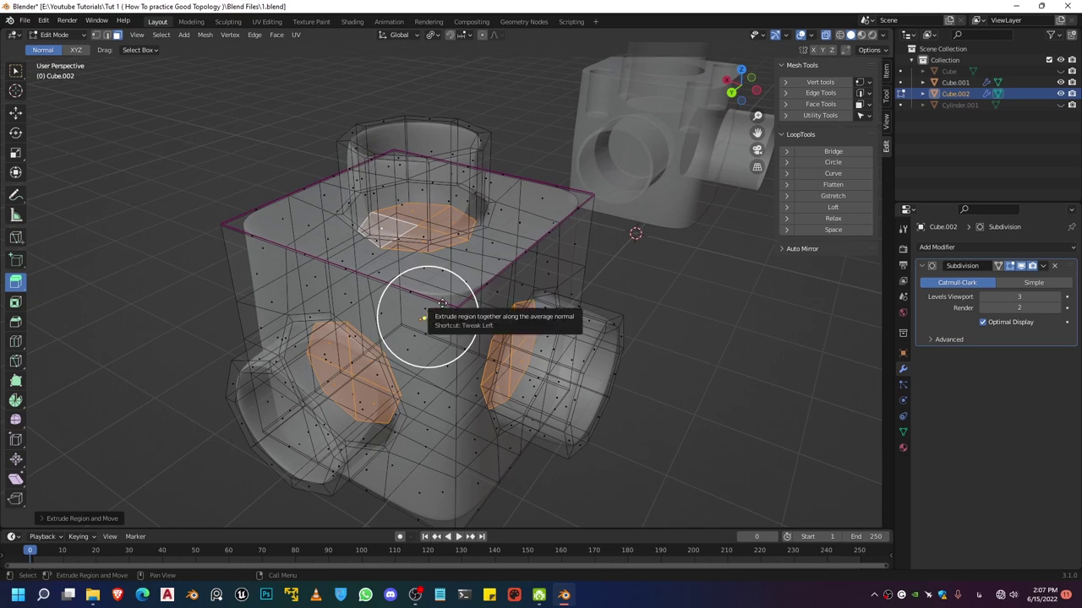
middle_drag(395, 285, 489, 250)
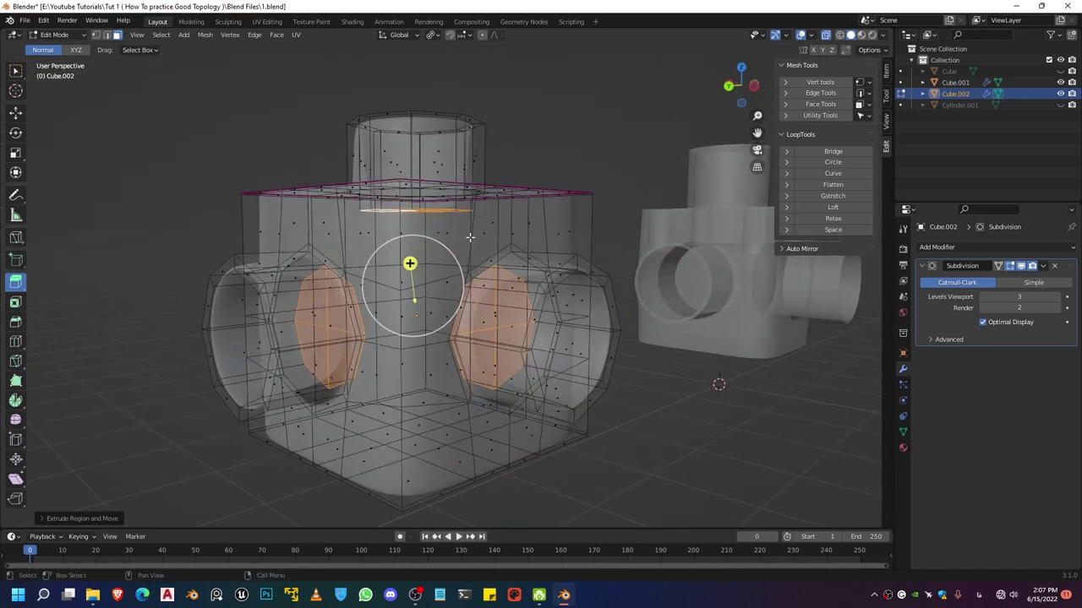
alt+middle_drag(401, 240, 500, 285)
key(Tab)
scroll(437, 284, down, 3)
key(alt+z)
scroll(498, 292, up, 3)
key(Tab)
Add edge loops close to the outer and inner edges of the Y-facing pipe's rim to sharpen it.
scroll(479, 321, up, 4)
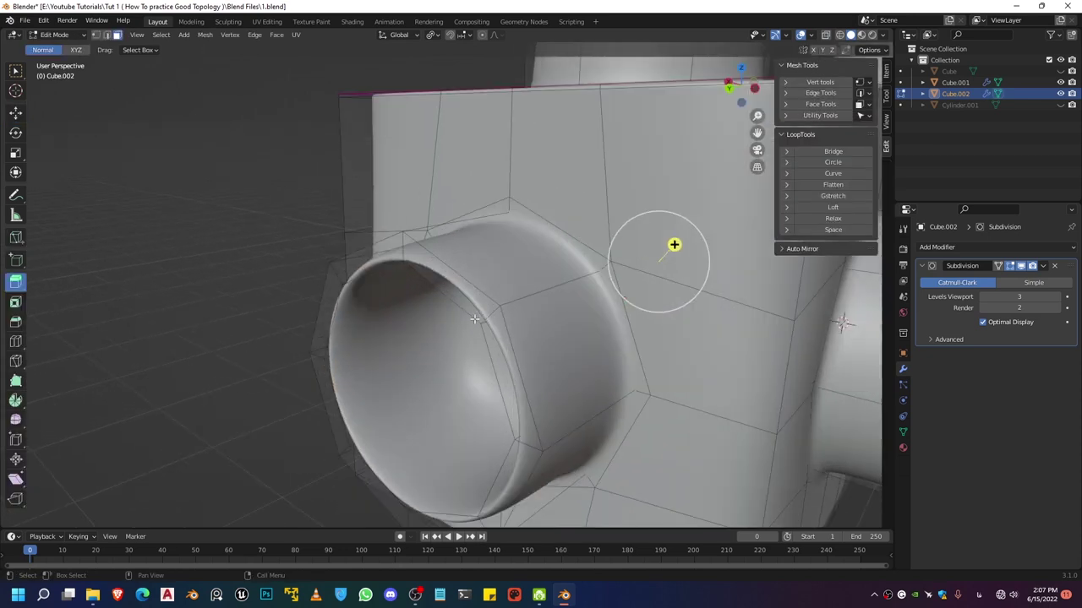
key(ctrl+r)
click(494, 313)
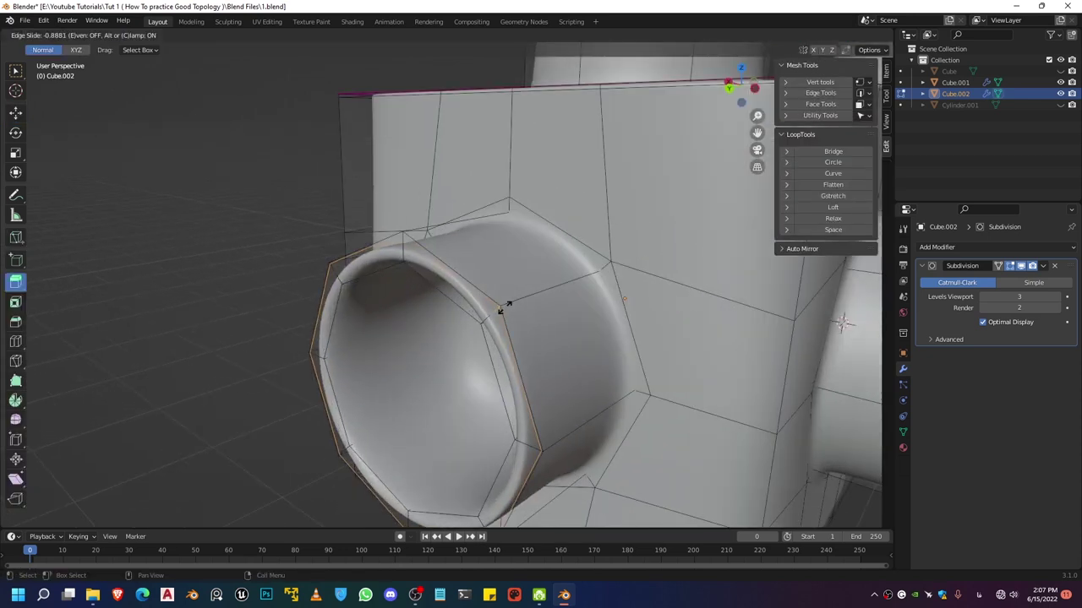
click(505, 308)
key(ctrl+r)
middle_drag(473, 316, 332, 331)
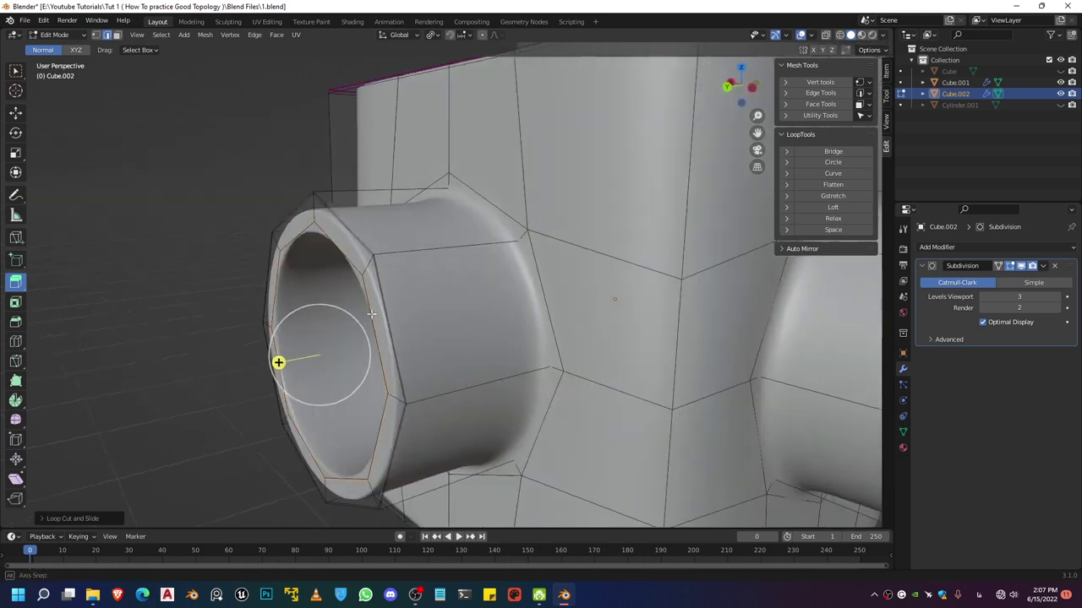
key(alt+z)
drag(309, 323, 235, 331)
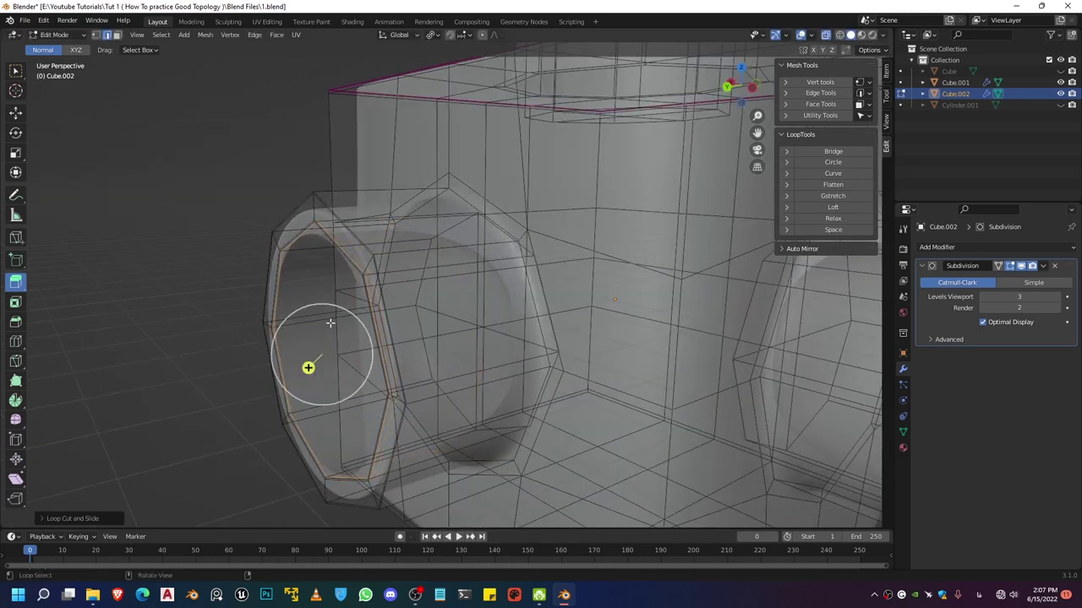
middle_drag(309, 367, 545, 344)
key(alt+z)
Add an edge loop around the outer wall of the Y-facing pipe and slide it close to the rim.
key(ctrl+r)
click(650, 264)
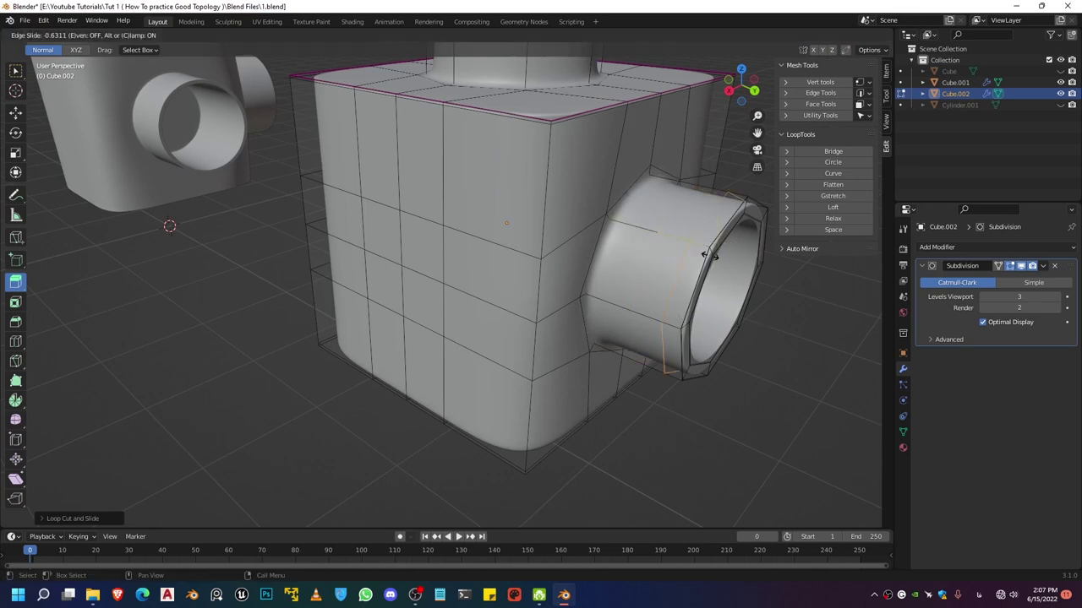
click(722, 261)
Turn off the Subdivision modifier's display in Edit Mode to show the plain mesh cage.
scroll(676, 258, down, 3)
middle_drag(647, 256, 481, 290)
scroll(481, 290, up, 3)
key(alt+z)
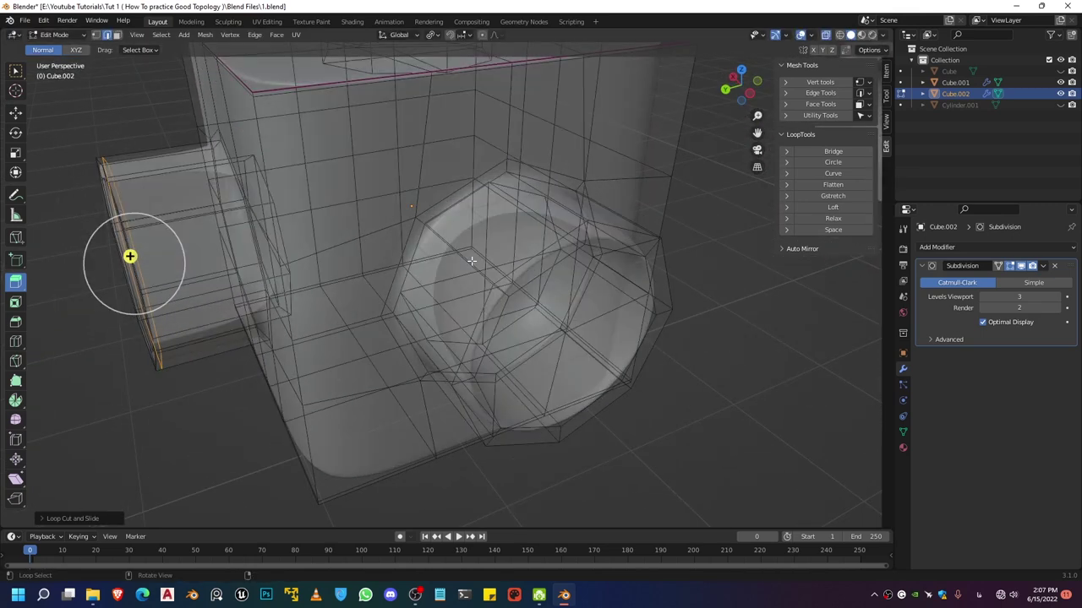
key(alt+z)
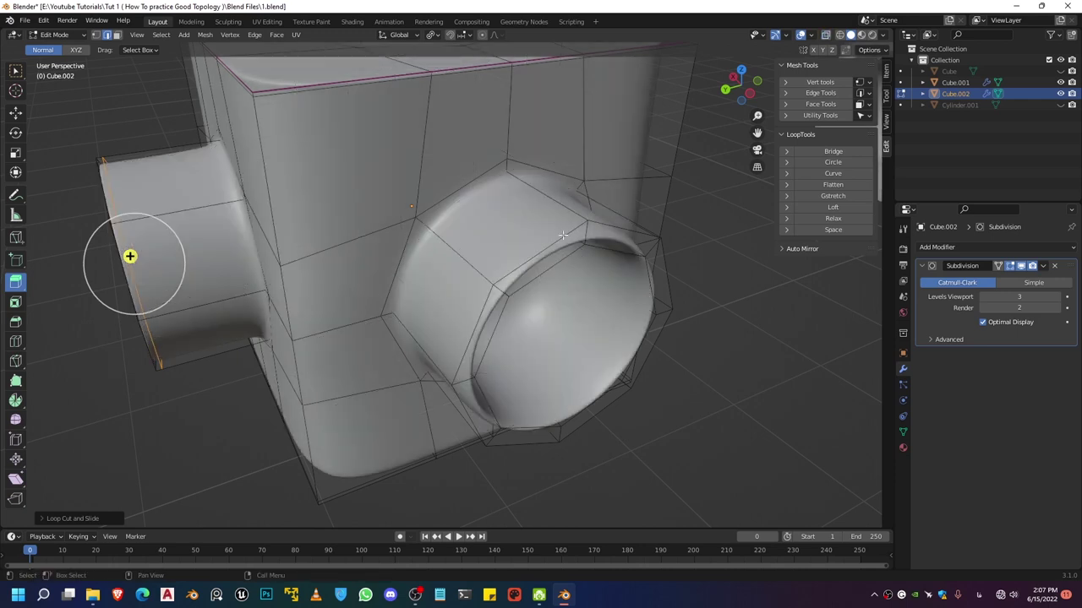
click(1010, 267)
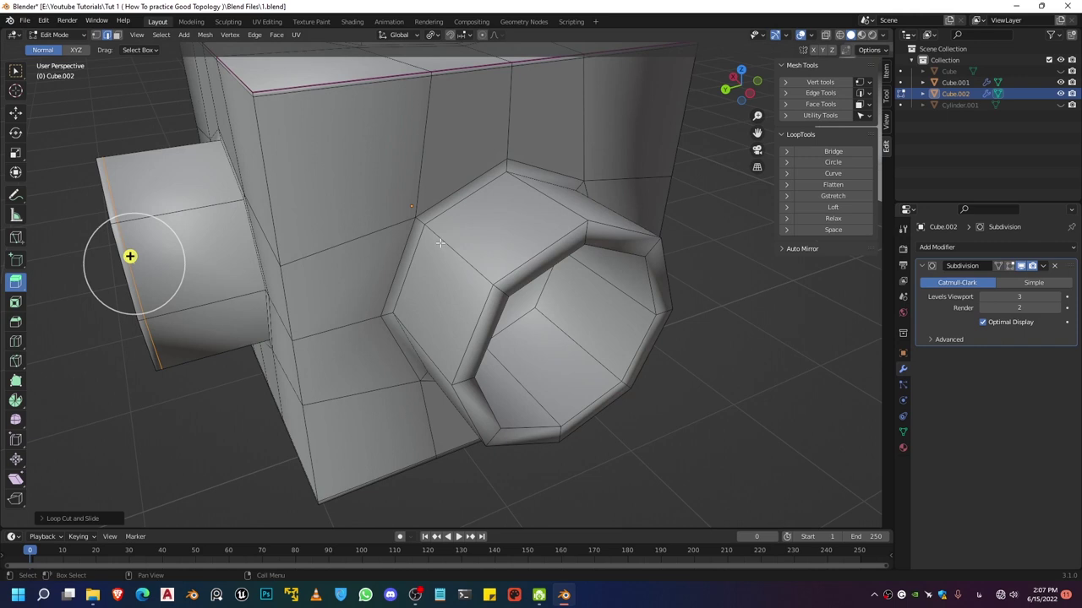
Add an edge loop around each of the two side pipes, slid close to where it meets the body.
drag(439, 243, 420, 218)
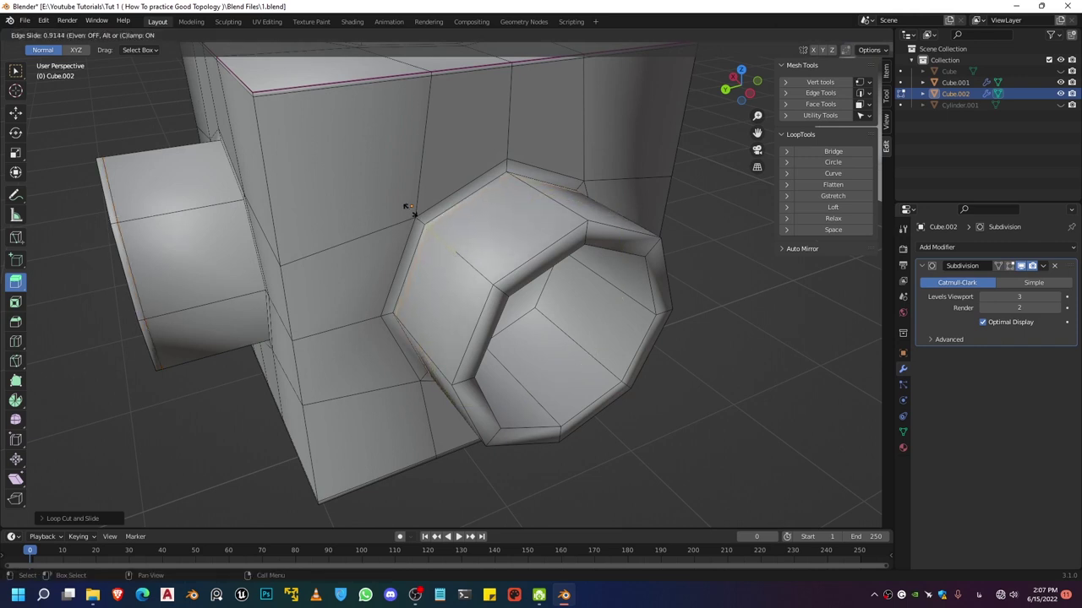
click(409, 209)
shift+middle_drag(341, 220, 469, 230)
scroll(380, 245, up, 2)
key(ctrl+r)
click(340, 201)
drag(379, 194, 414, 197)
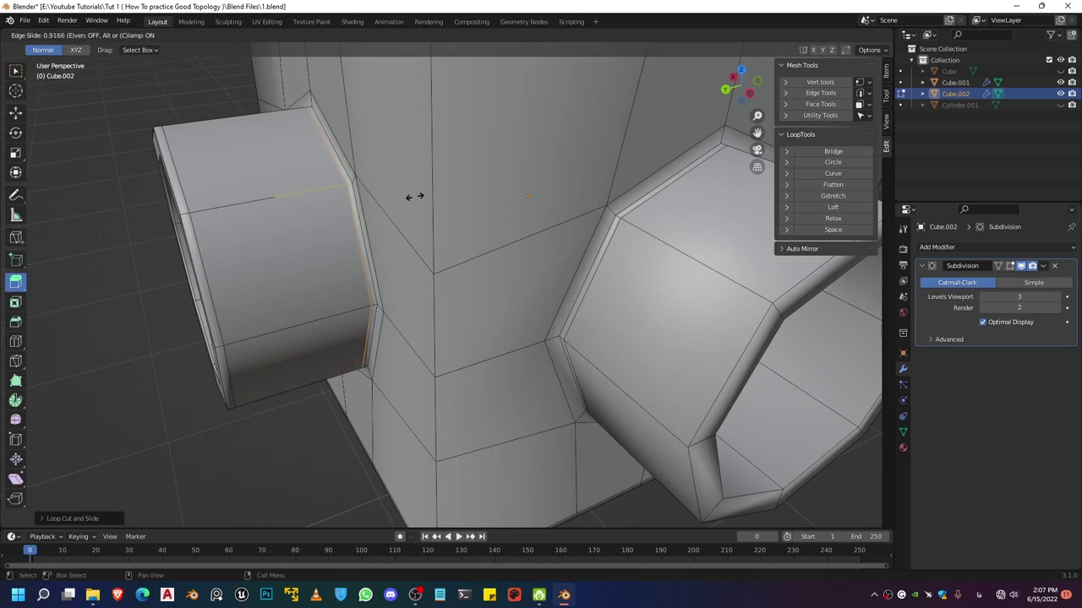
click(416, 196)
Add supporting edge loops on the X-facing pipe close to the edges of its open rim.
shift+middle_drag(335, 246, 177, 213)
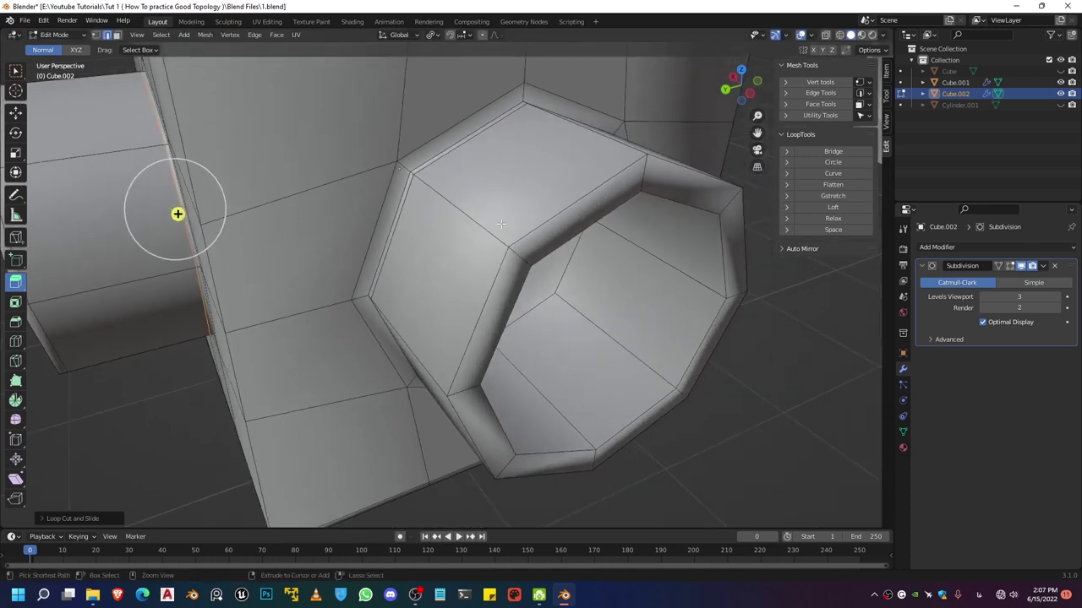
key(ctrl+r)
click(504, 227)
click(534, 254)
key(ctrl+r)
click(530, 255)
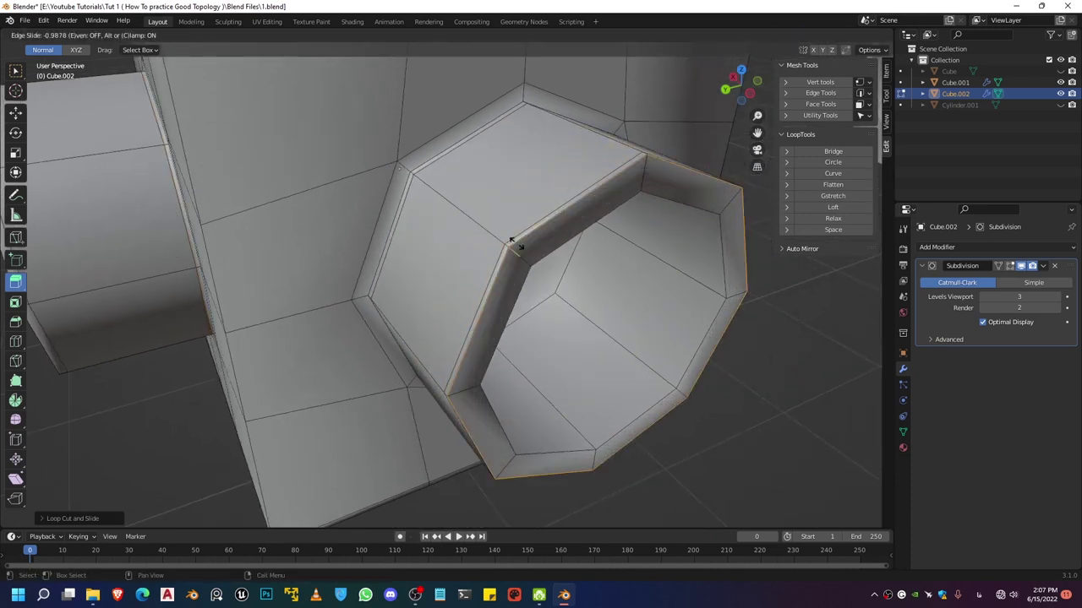
drag(513, 241, 786, 320)
click(787, 320)
Add an edge loop inside the X-facing pipe's bore and slide it close to the bore's inner end.
key(ctrl+r)
click(614, 238)
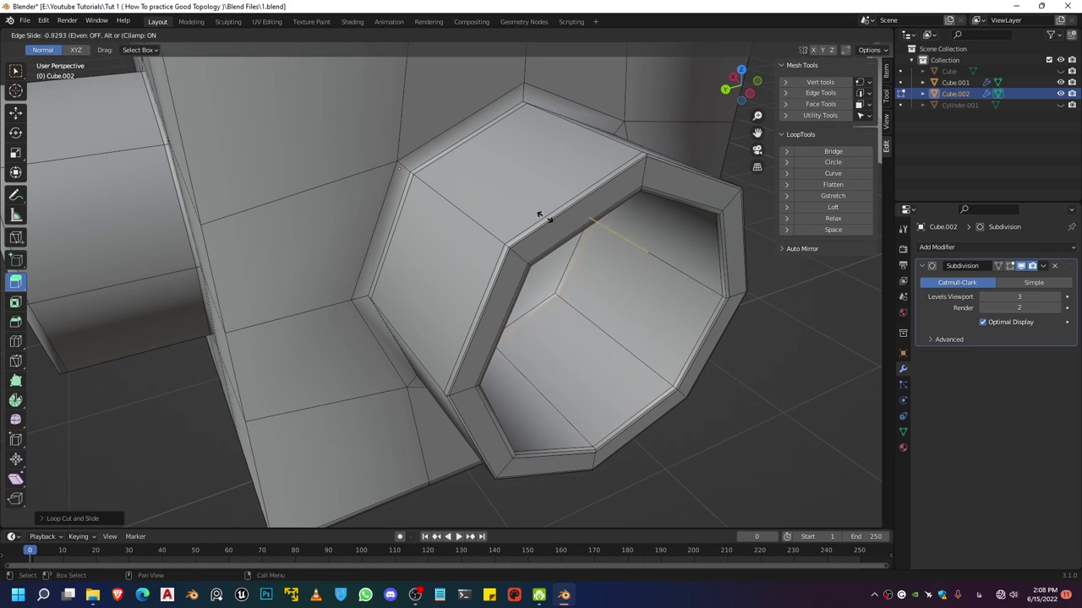
drag(541, 215, 541, 216)
scroll(496, 273, down, 5)
middle_drag(496, 273, 530, 493)
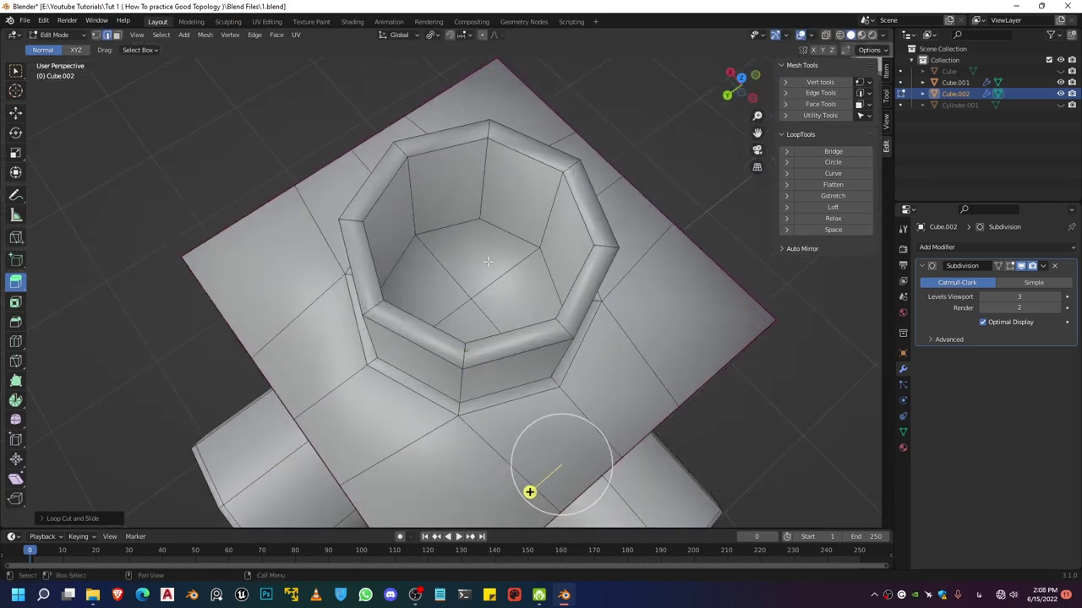
Add two edge loops inside the top pipe's bore, one slid close to the rim and one close to the bore's inner end.
drag(598, 242, 592, 240)
click(589, 238)
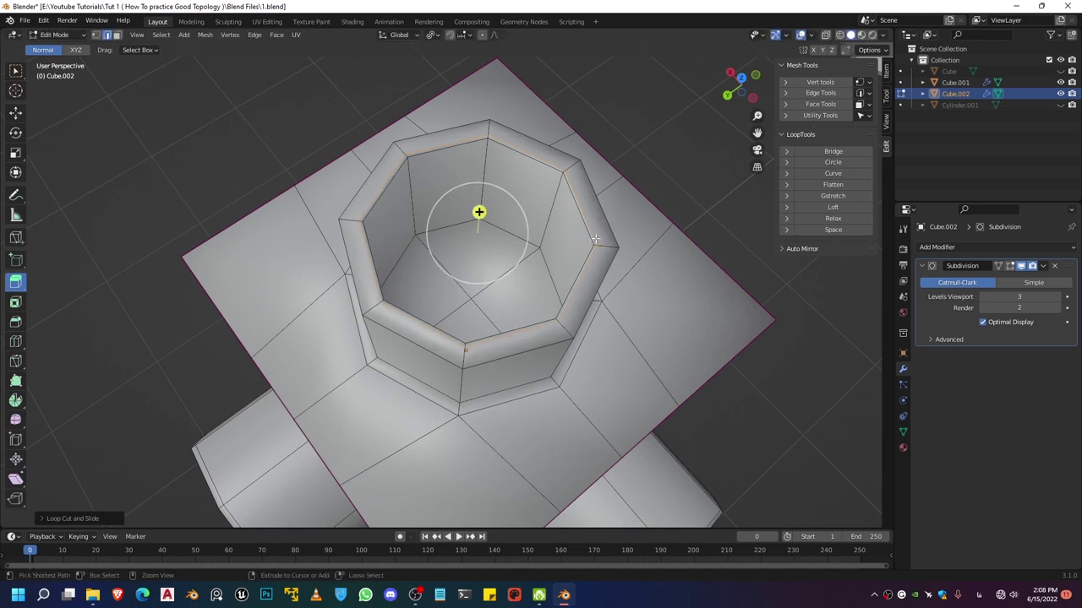
key(ctrl+r)
click(555, 186)
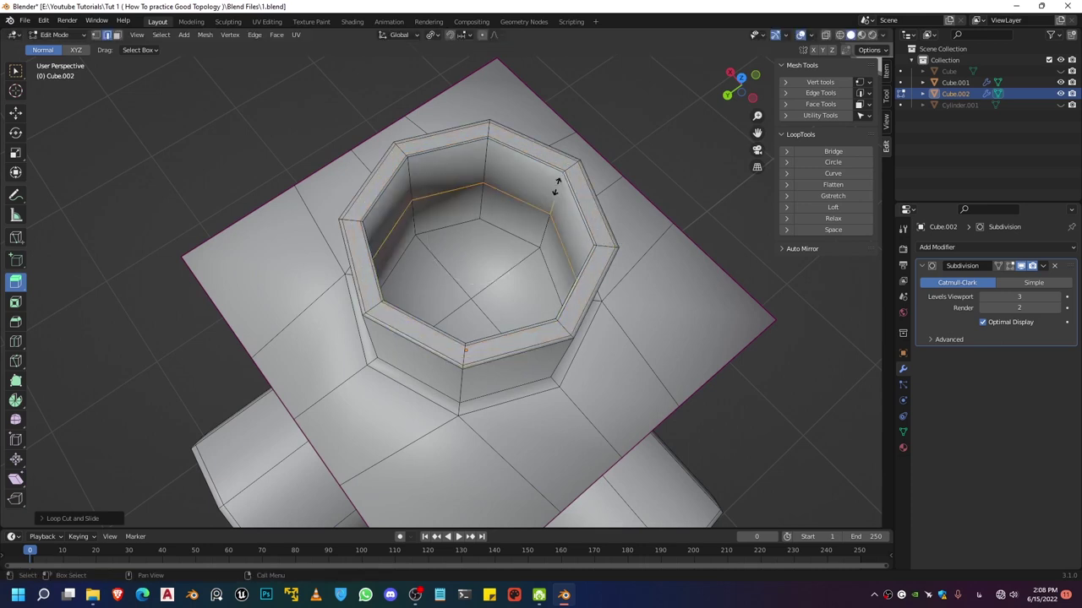
click(572, 154)
key(ctrl+r)
click(544, 226)
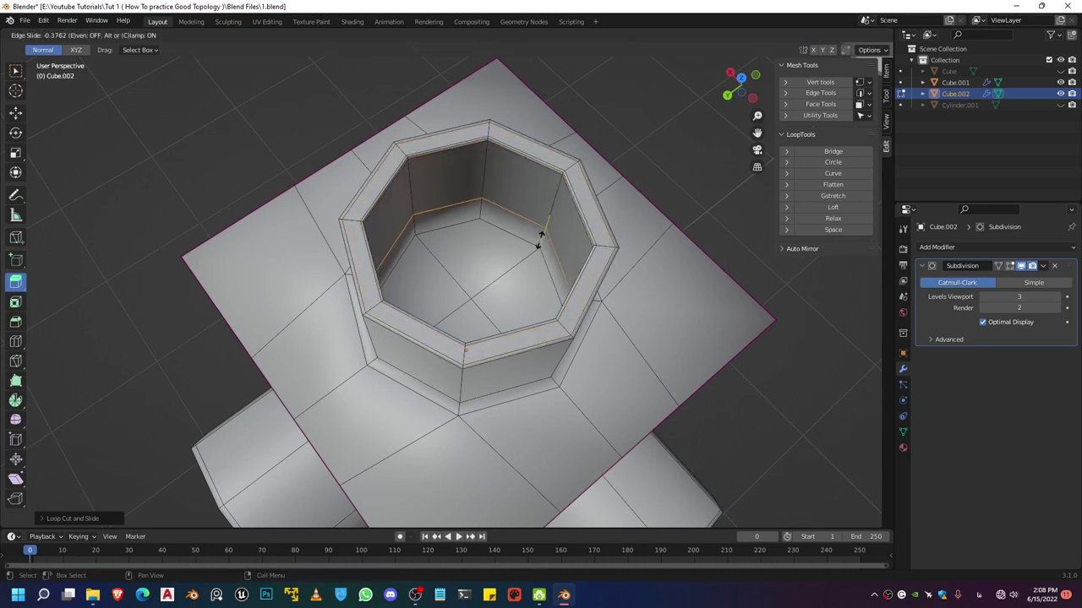
click(534, 259)
scroll(534, 260, down, 3)
middle_drag(532, 260, 475, 184)
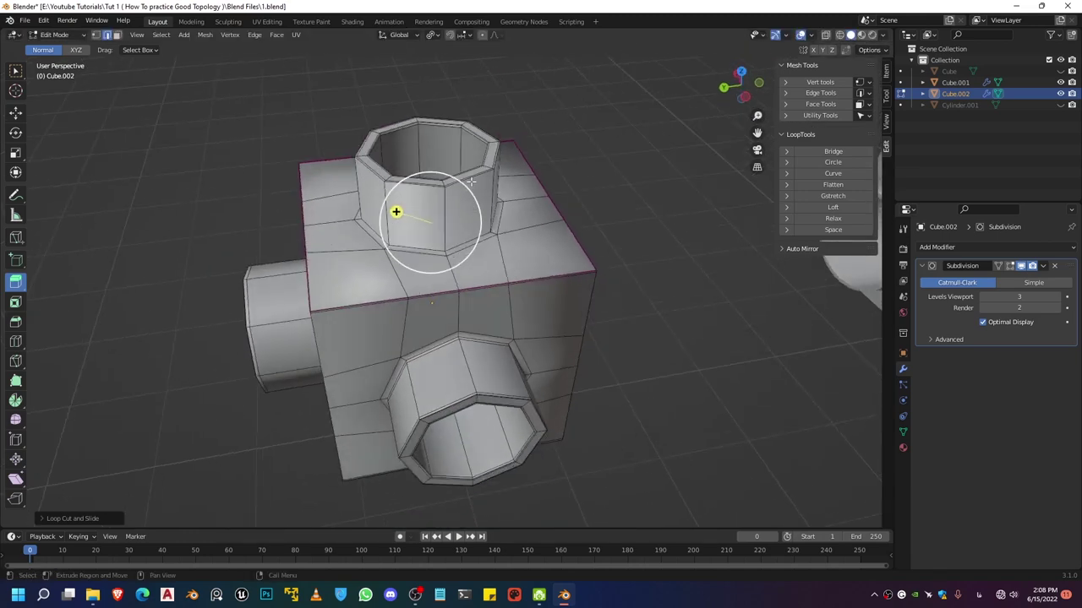
scroll(474, 182, up, 3)
shift+middle_drag(451, 146, 488, 224)
scroll(489, 224, up, 2)
key(ctrl+r)
click(517, 182)
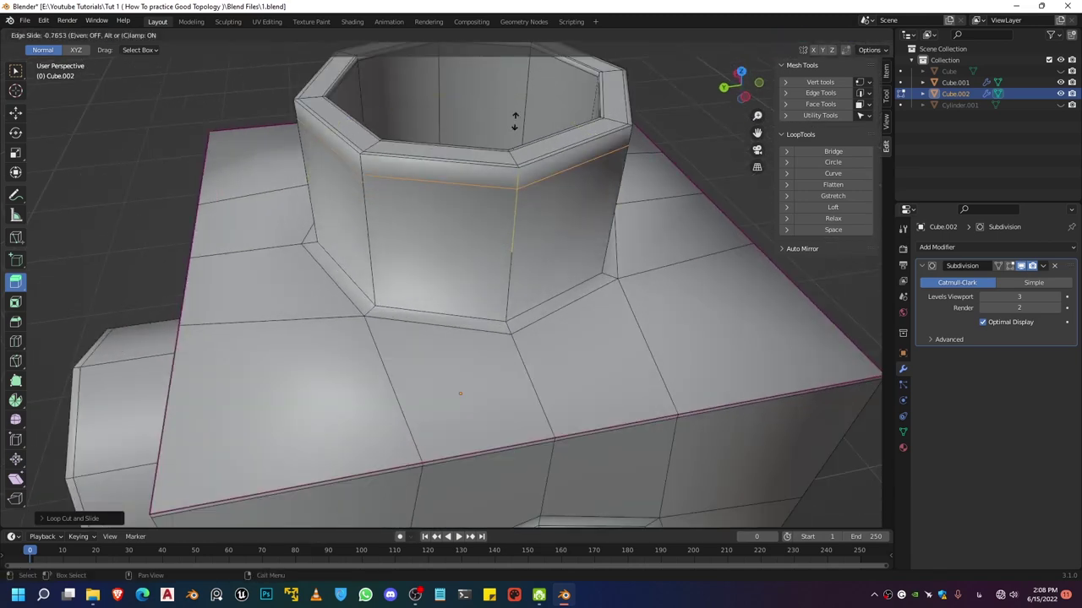
right_click(514, 113)
key(ctrl+z)
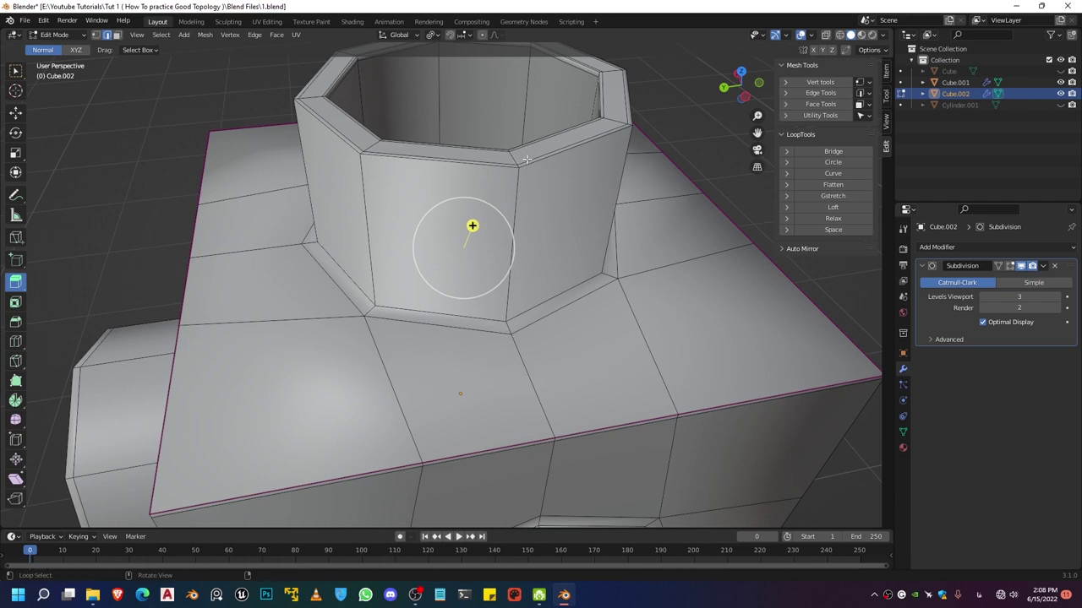
Select the outer edge loop of the top pipe's rim and set its mean crease to 0.87.
alt+click(526, 158)
middle_drag(527, 158, 584, 238)
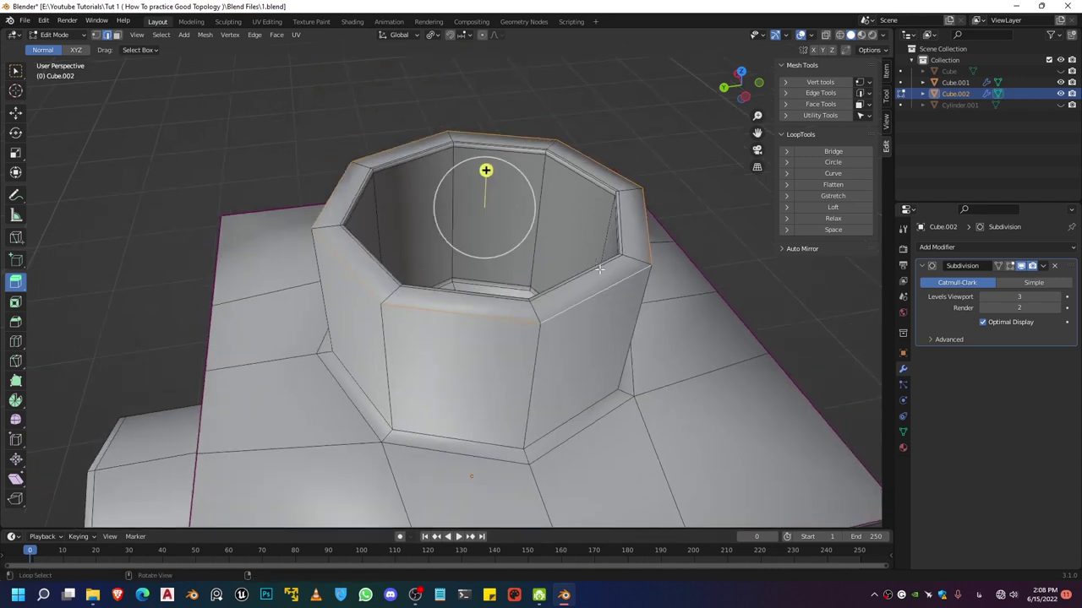
alt+click(599, 270)
key(ctrl+x)
alt+click(595, 299)
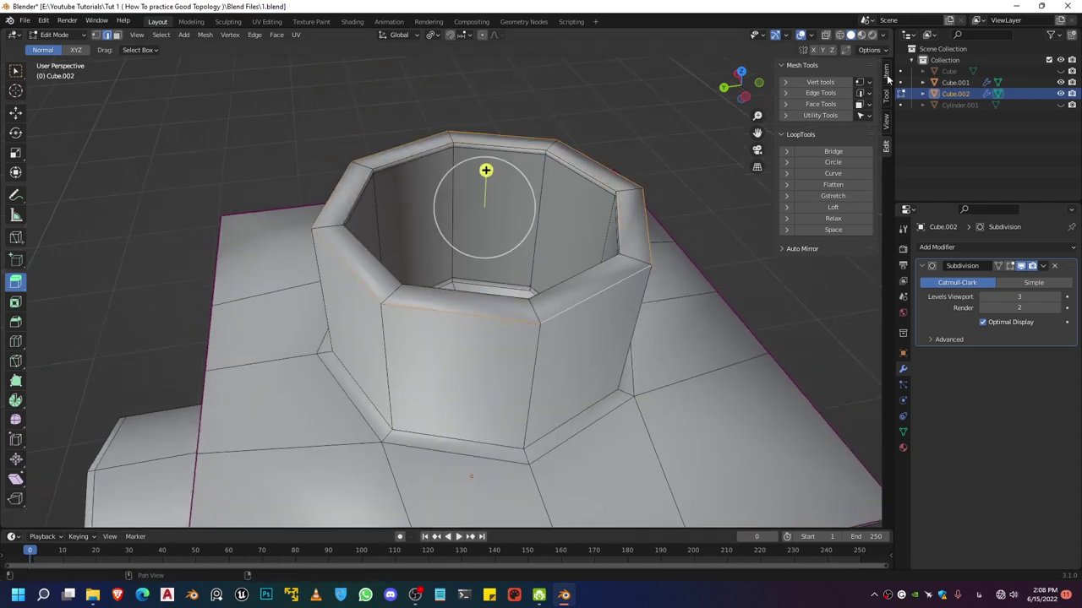
click(886, 75)
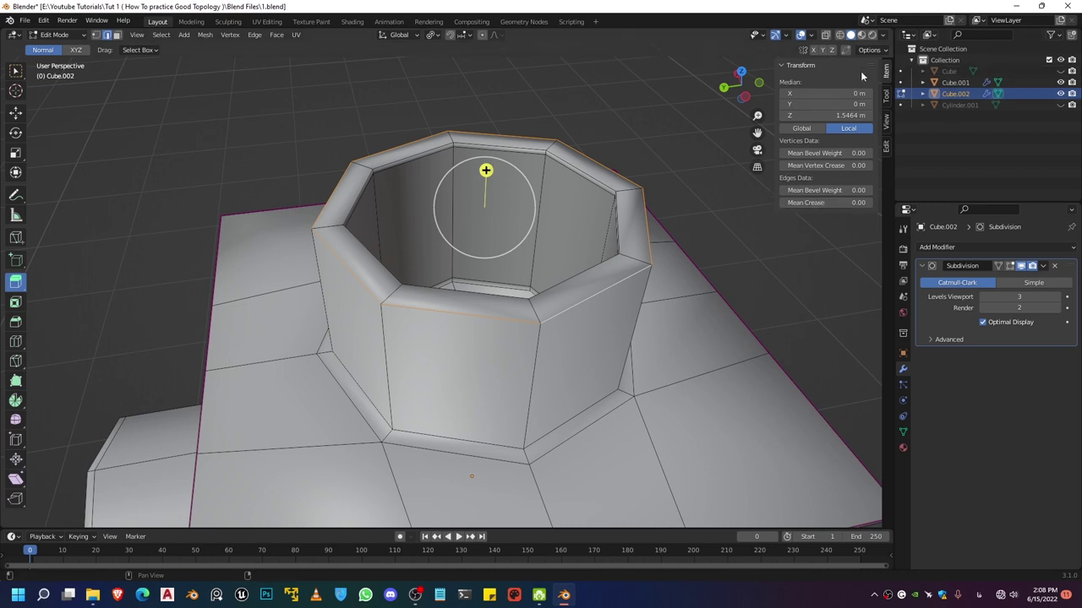
drag(829, 203, 807, 206)
Examine the smoothed outer rim edge of the top pipe in Object Mode, comparing it with the creased mesh cage.
key(Tab)
scroll(475, 281, down, 5)
middle_drag(475, 281, 411, 268)
scroll(490, 351, up, 6)
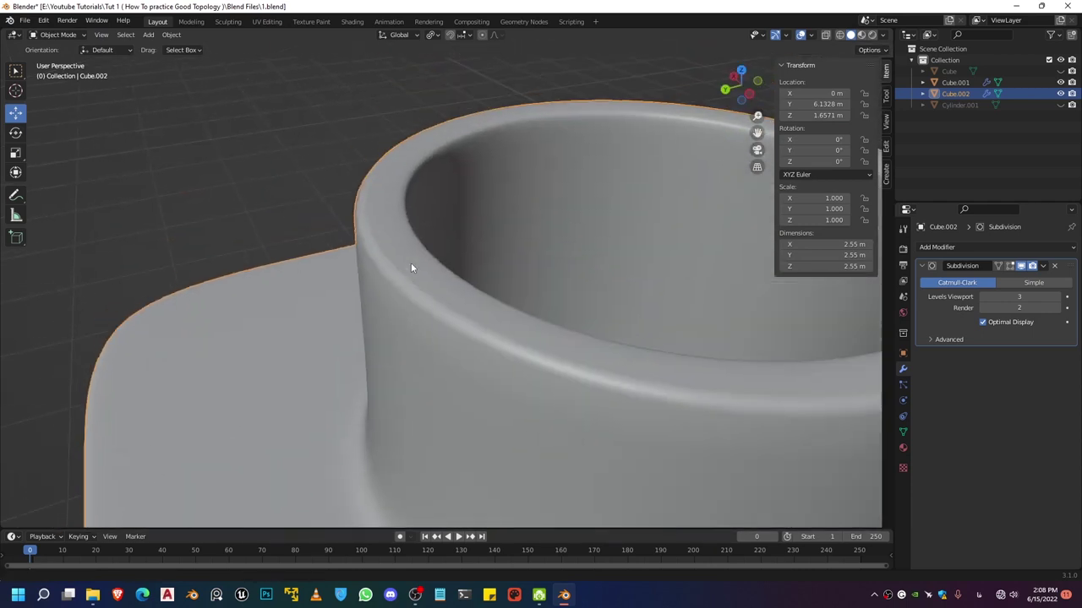
scroll(359, 243, up, 2)
key(Tab)
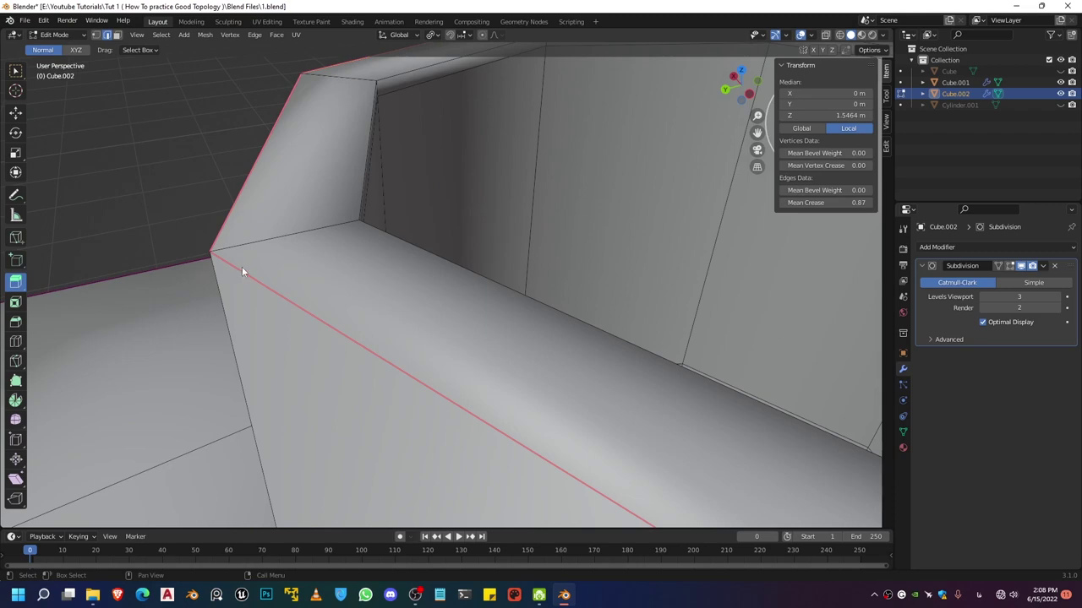
key(Tab)
scroll(355, 271, down, 6)
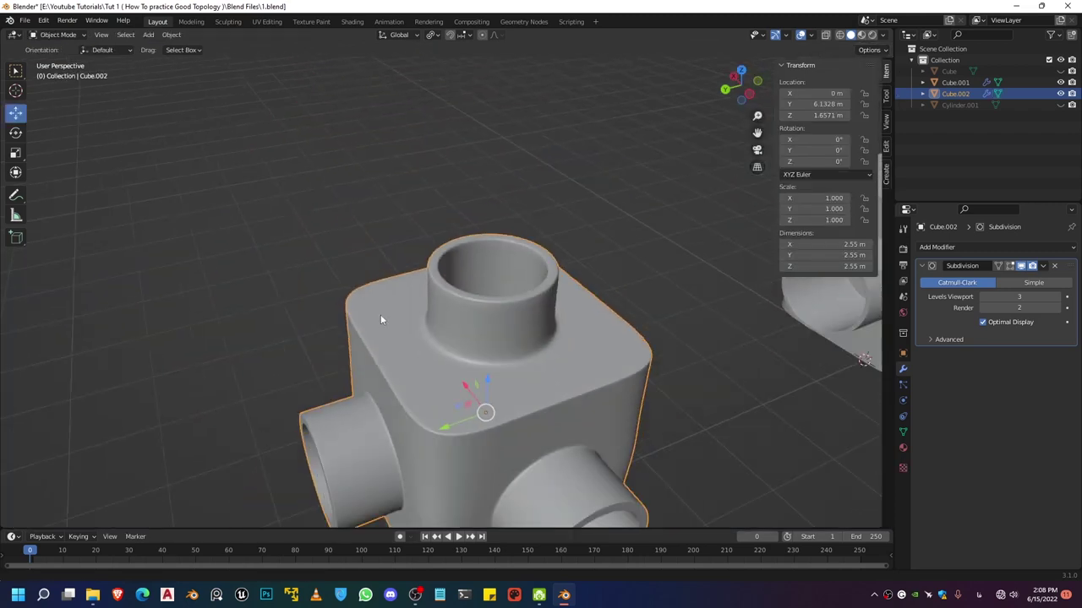
scroll(397, 287, up, 8)
scroll(279, 258, down, 6)
shift+middle_drag(507, 149, 412, 335)
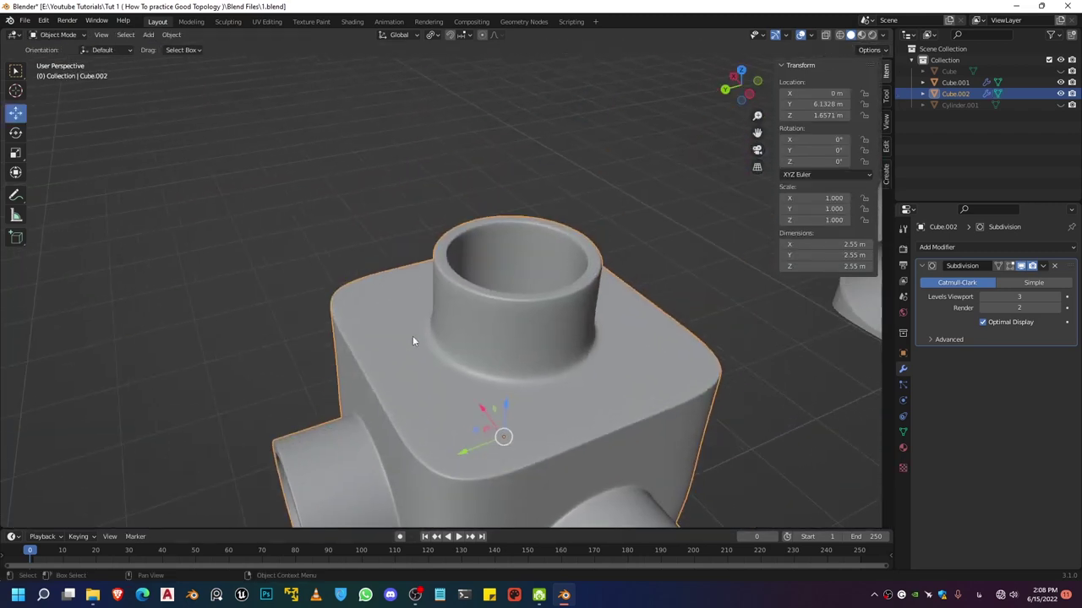
scroll(453, 289, up, 7)
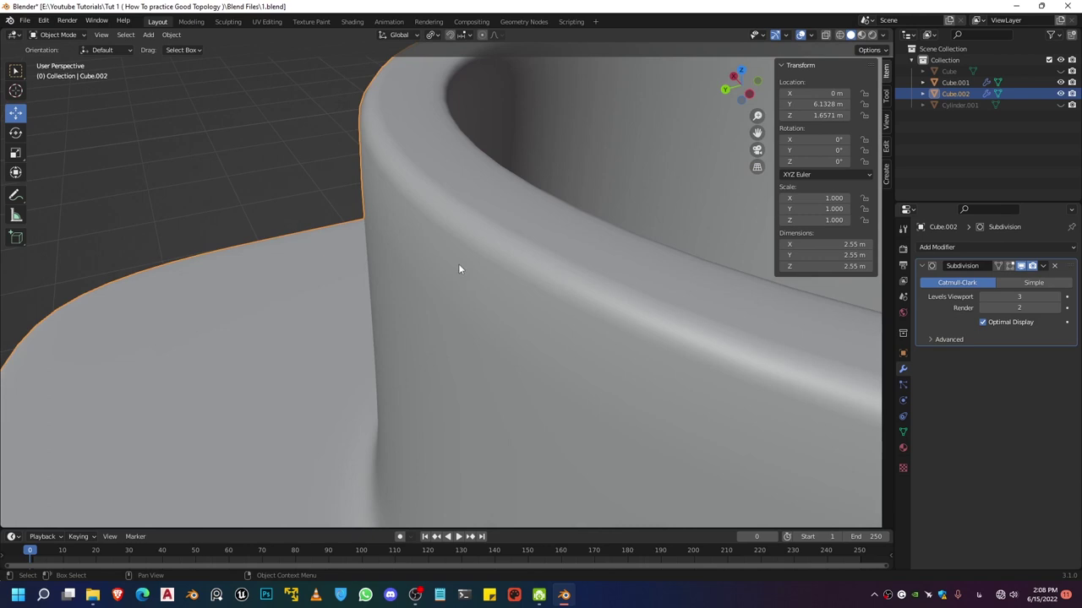
Add an edge loop around the flat rim face of the top pipe, slid close to its outer edge.
key(Tab)
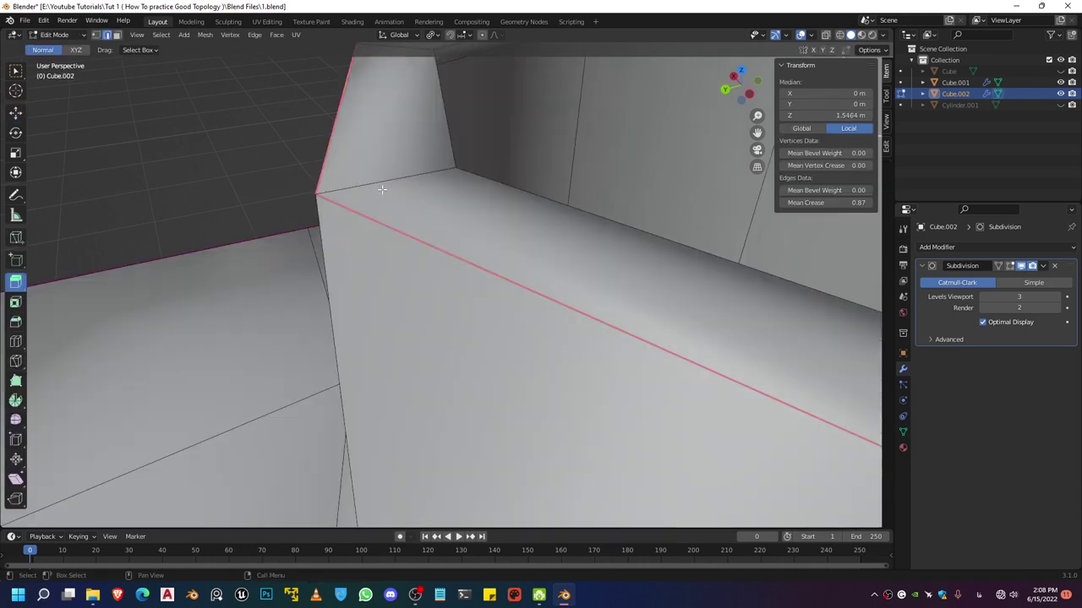
key(ctrl+r)
click(387, 183)
click(357, 180)
key(ctrl+r)
click(308, 249)
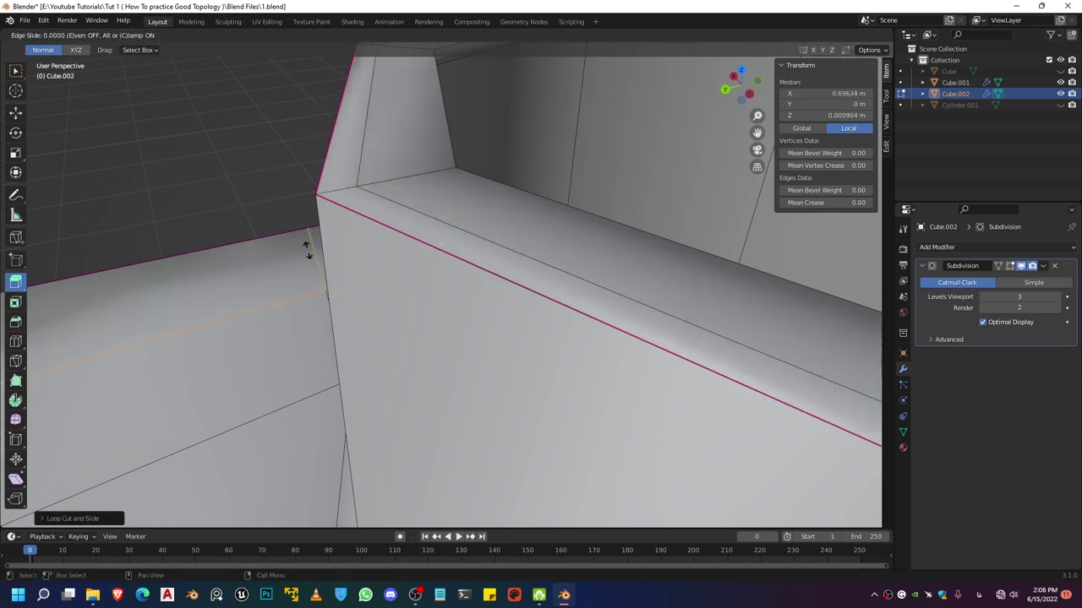
key(ctrl+z)
Add an edge loop around the outer wall of the top pipe, slid up close to the rim.
scroll(330, 296, down, 6)
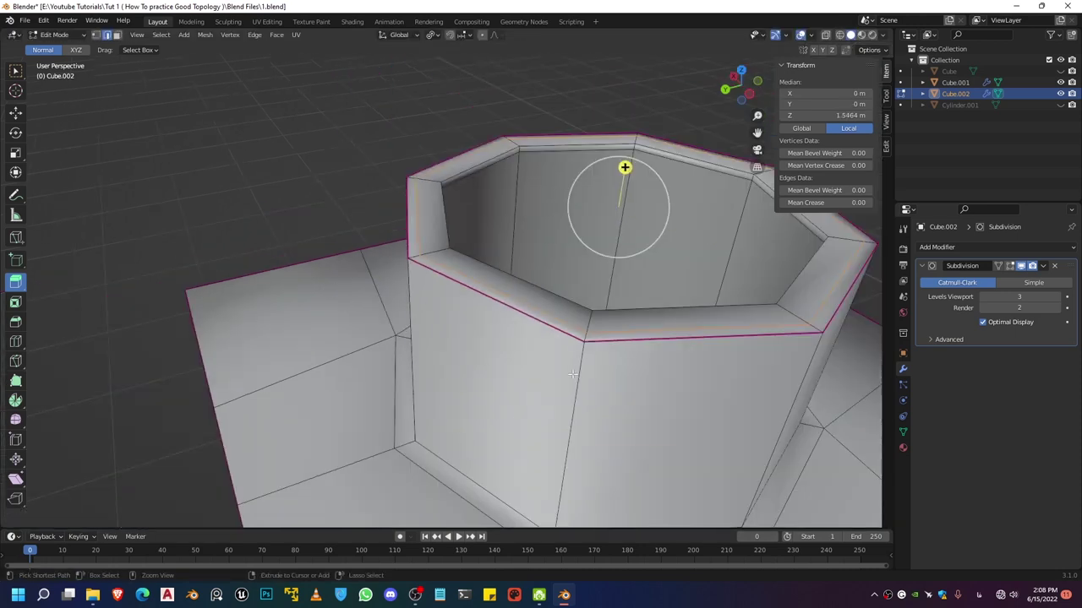
key(ctrl+r)
click(575, 369)
click(589, 306)
Examine the sharpness of the top pipe's smoothed rim in Object Mode, then return to the mesh cage.
key(Tab)
scroll(542, 318, down, 3)
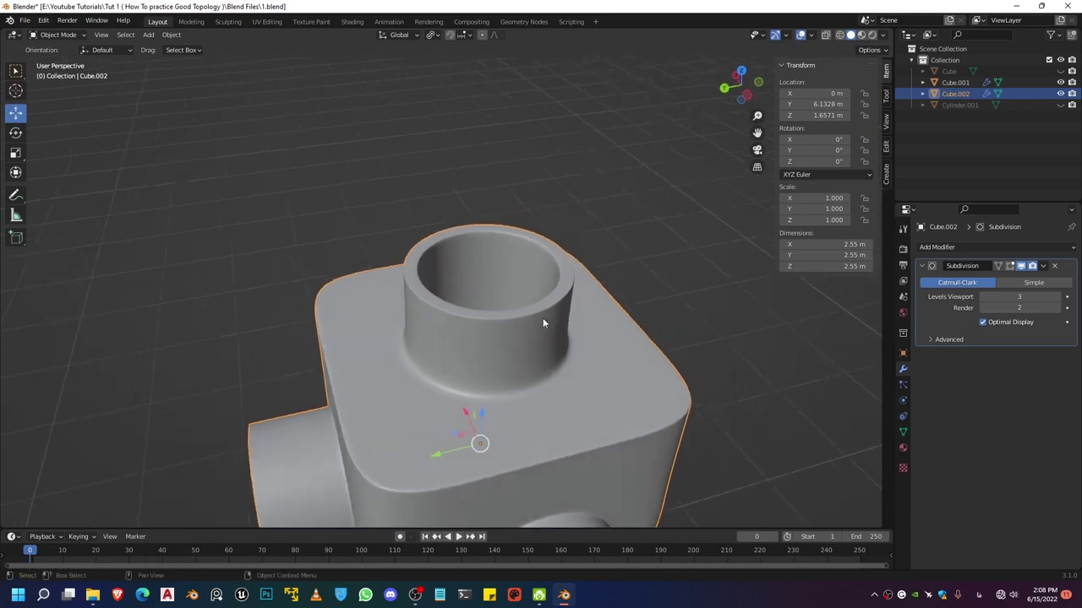
scroll(498, 318, up, 8)
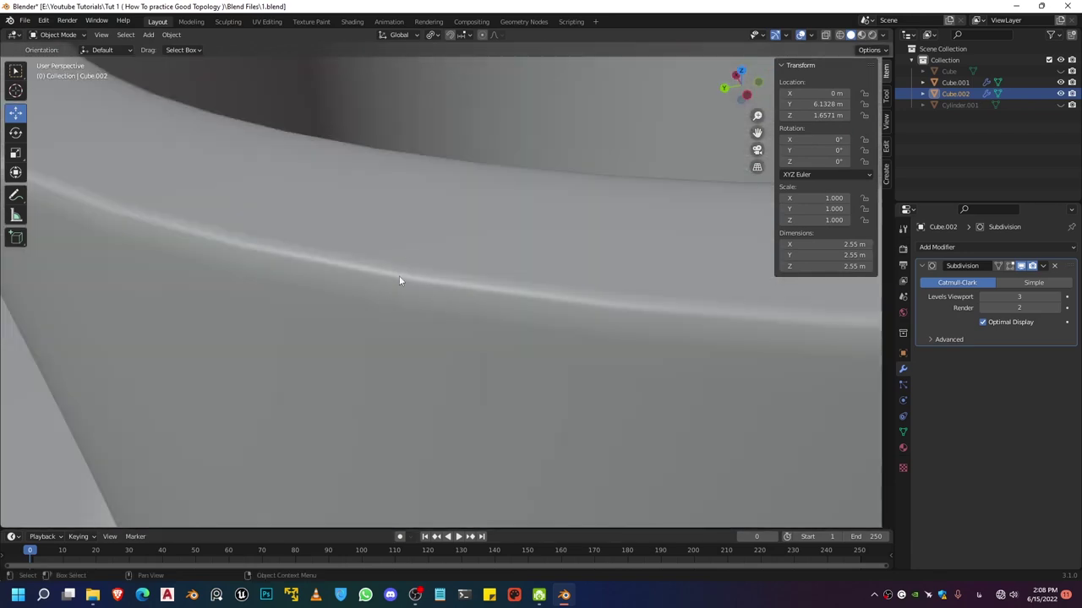
scroll(400, 280, down, 5)
middle_drag(400, 280, 499, 306)
scroll(512, 292, up, 3)
key(Tab)
scroll(512, 288, up, 2)
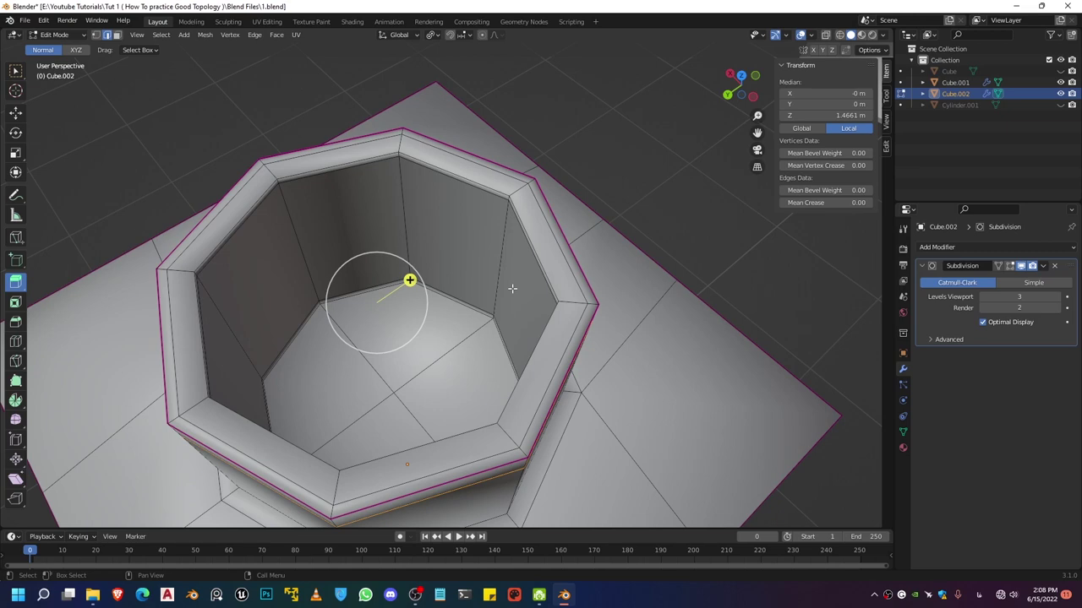
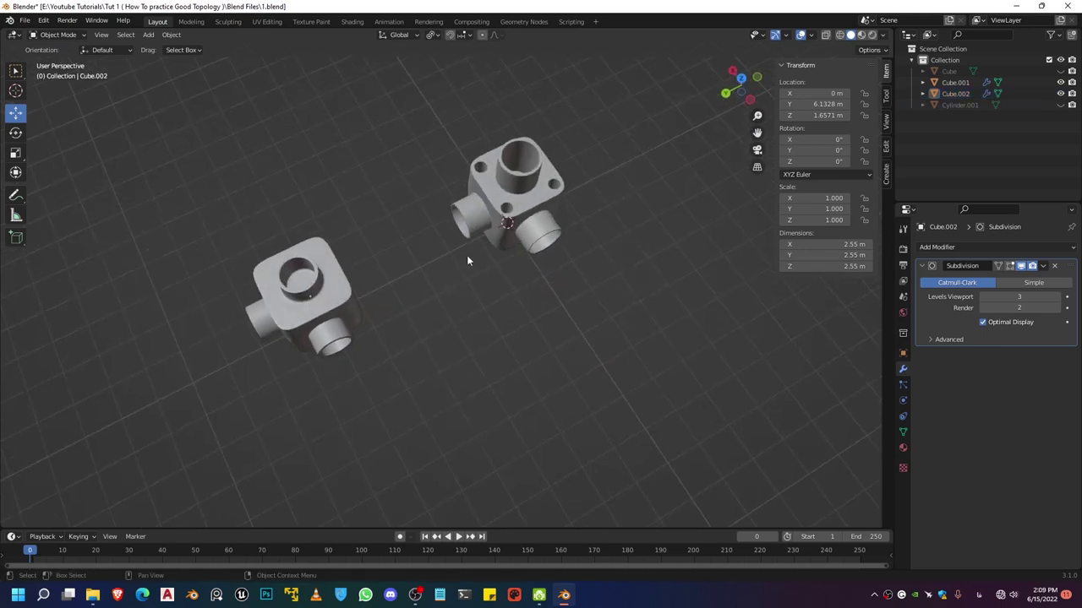
Compare the corner holes on the finished reference fitting with the plain top of the new fitting.
scroll(326, 236, up, 8)
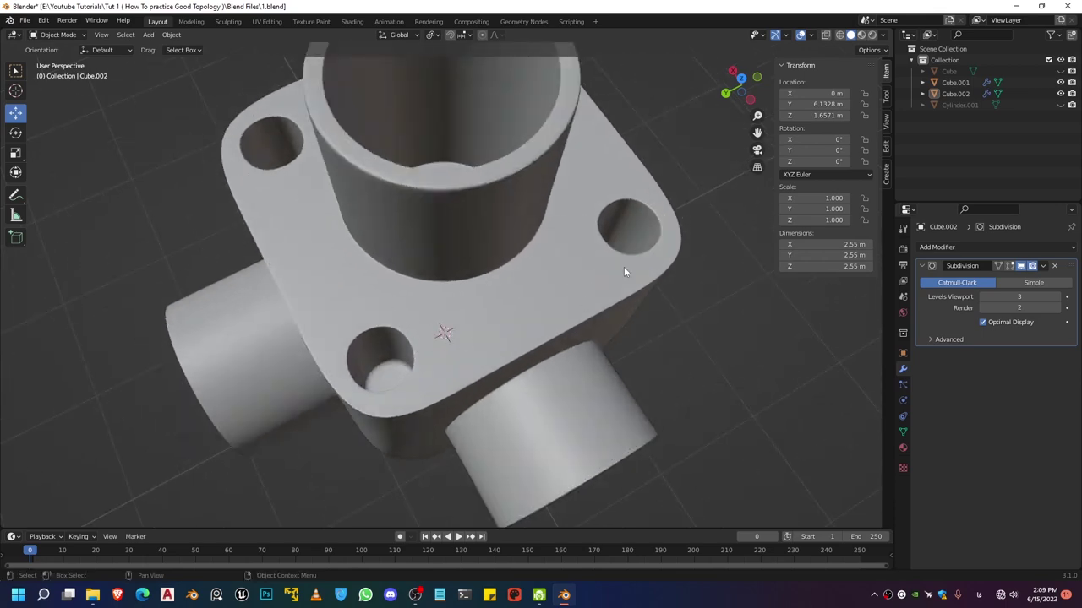
scroll(322, 190, down, 10)
middle_drag(352, 299, 447, 360)
scroll(464, 321, up, 5)
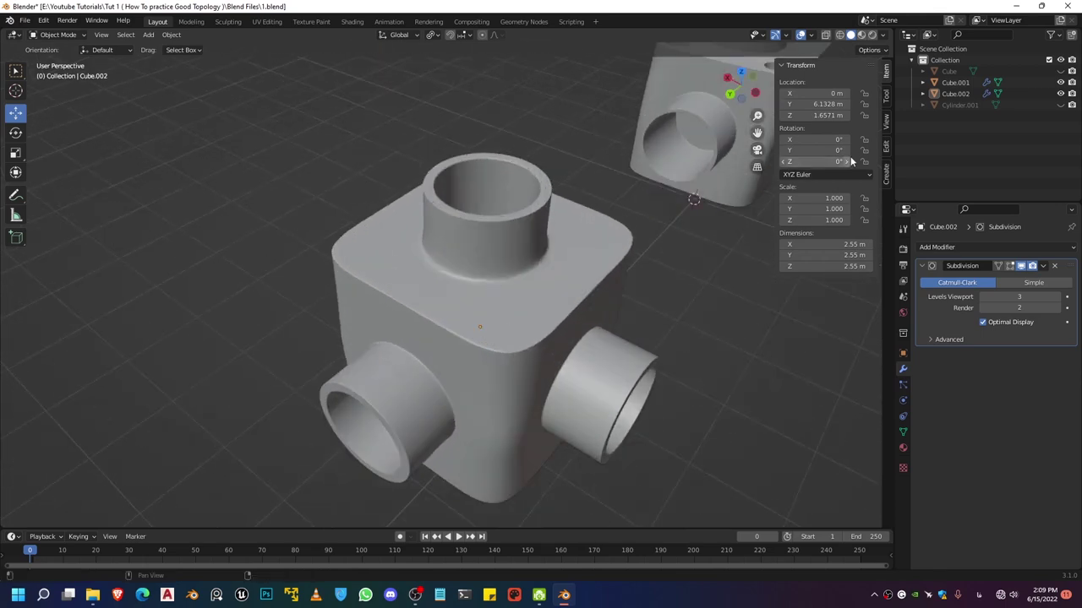
Select the four corner faces on the body's top side in Edit Mode, with the LoopTools options shown.
click(885, 150)
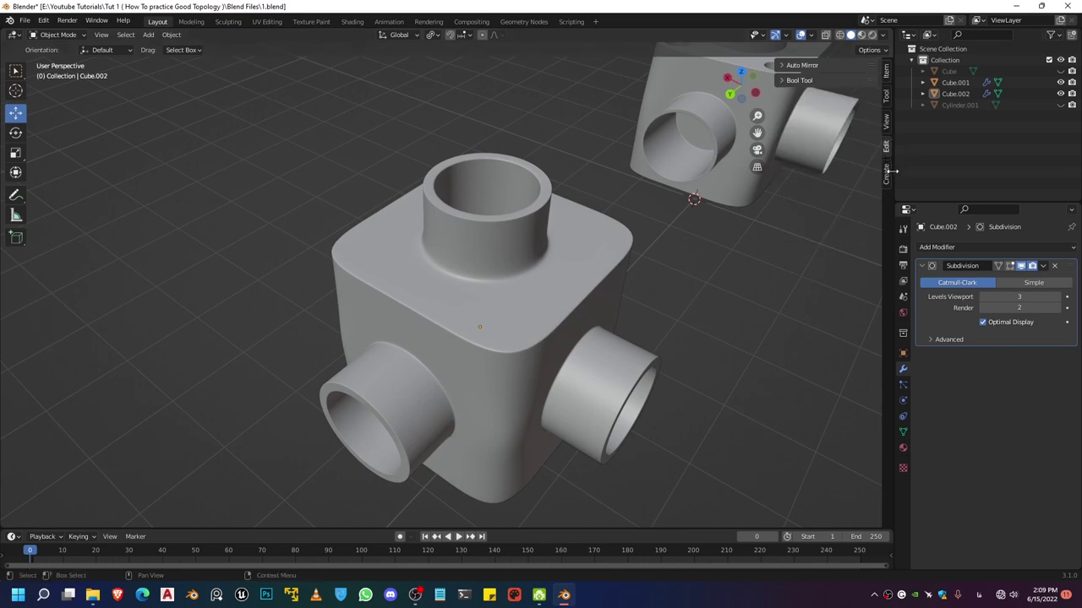
click(885, 95)
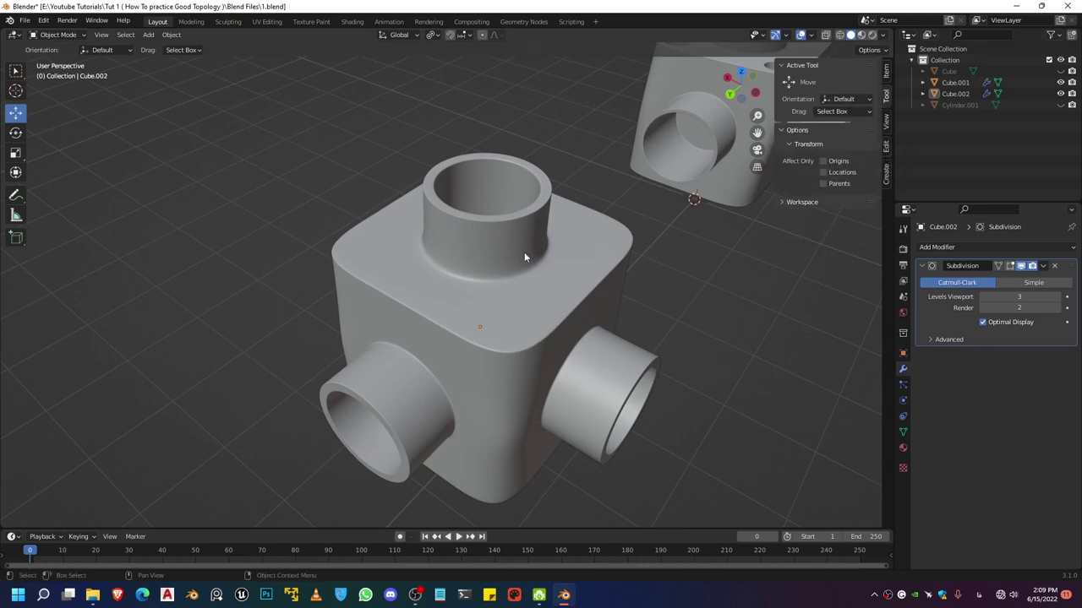
key(Tab)
click(886, 146)
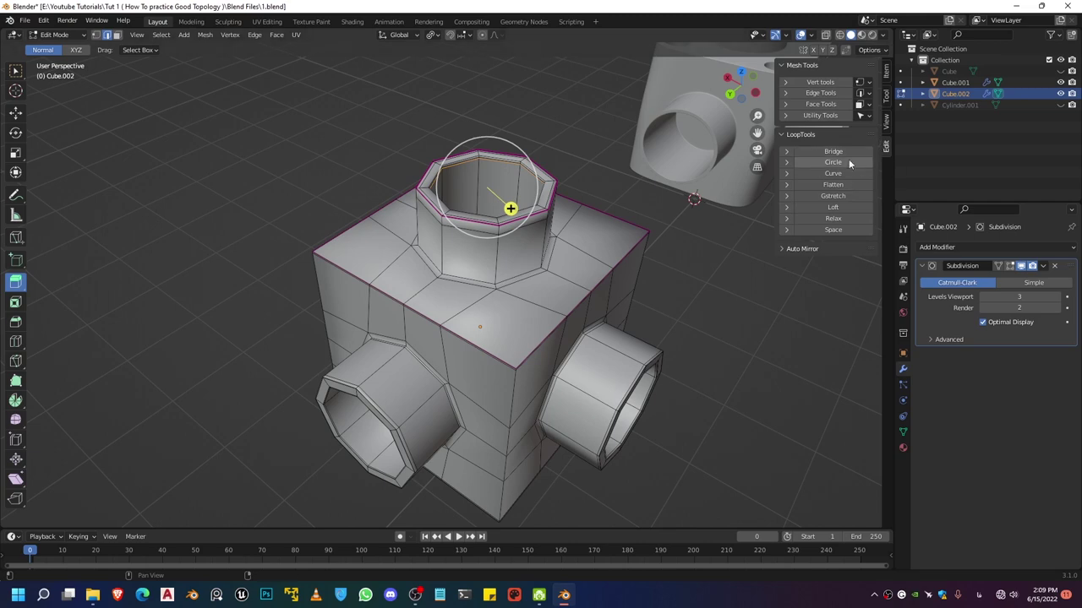
click(507, 324)
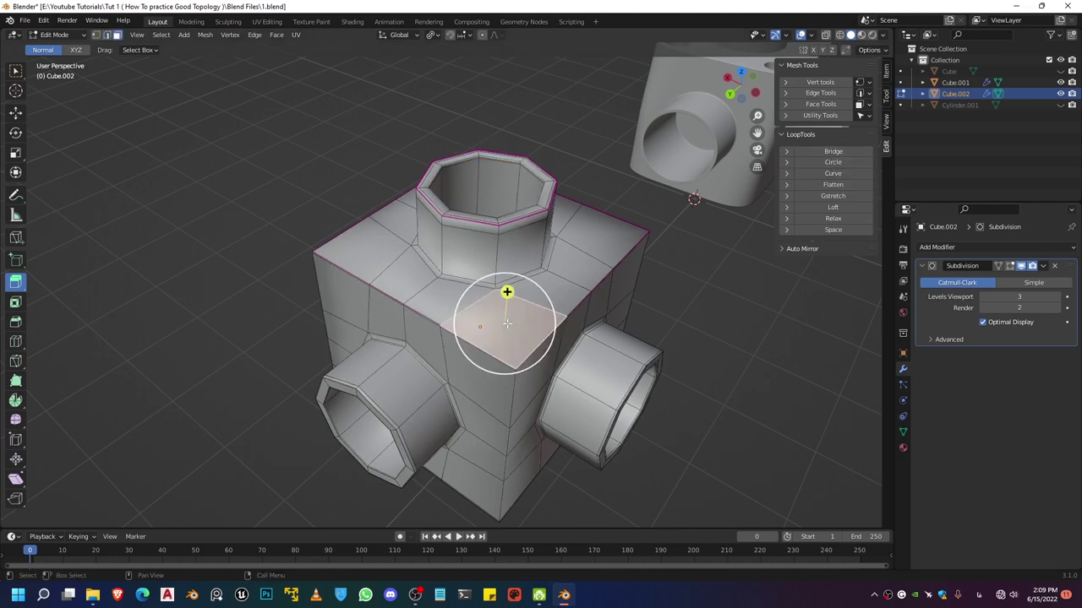
middle_drag(554, 292, 463, 328)
shift+click(522, 298)
shift+click(367, 277)
shift+click(194, 304)
scroll(194, 304, down, 2)
middle_drag(195, 304, 245, 272)
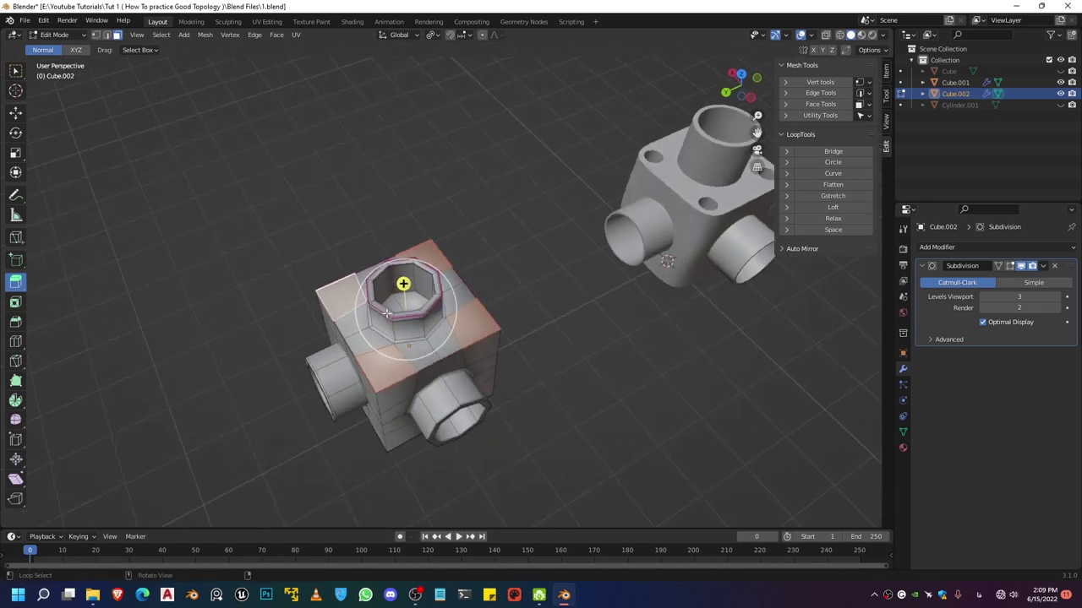
Inset the four selected corner faces slightly to leave a narrow border around each one.
click(16, 303)
drag(415, 276, 415, 276)
shift+middle_drag(365, 393, 385, 345)
scroll(385, 344, up, 6)
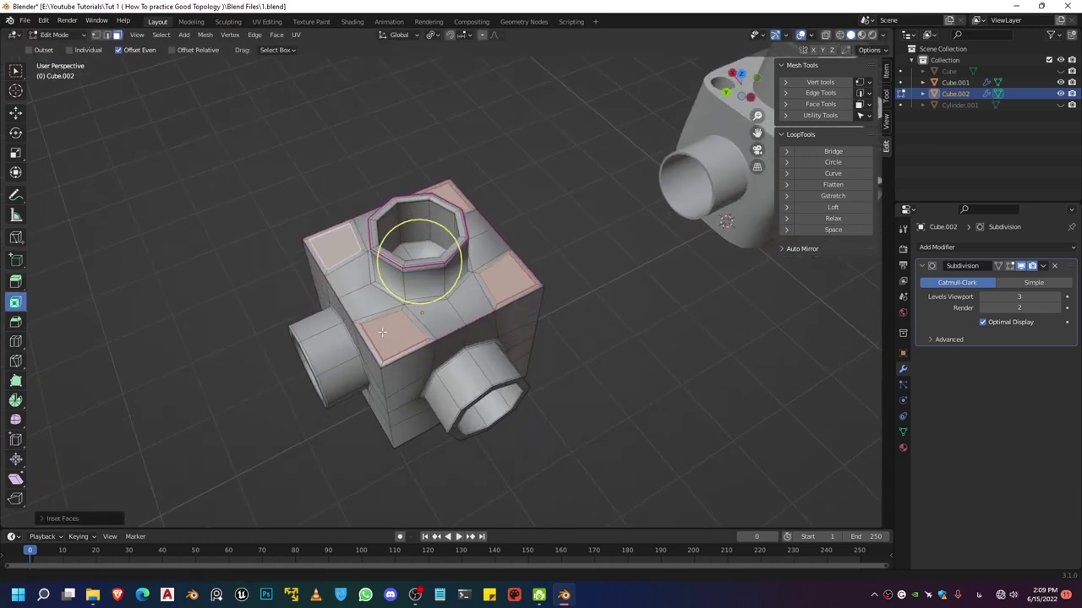
shift+middle_drag(316, 409, 433, 324)
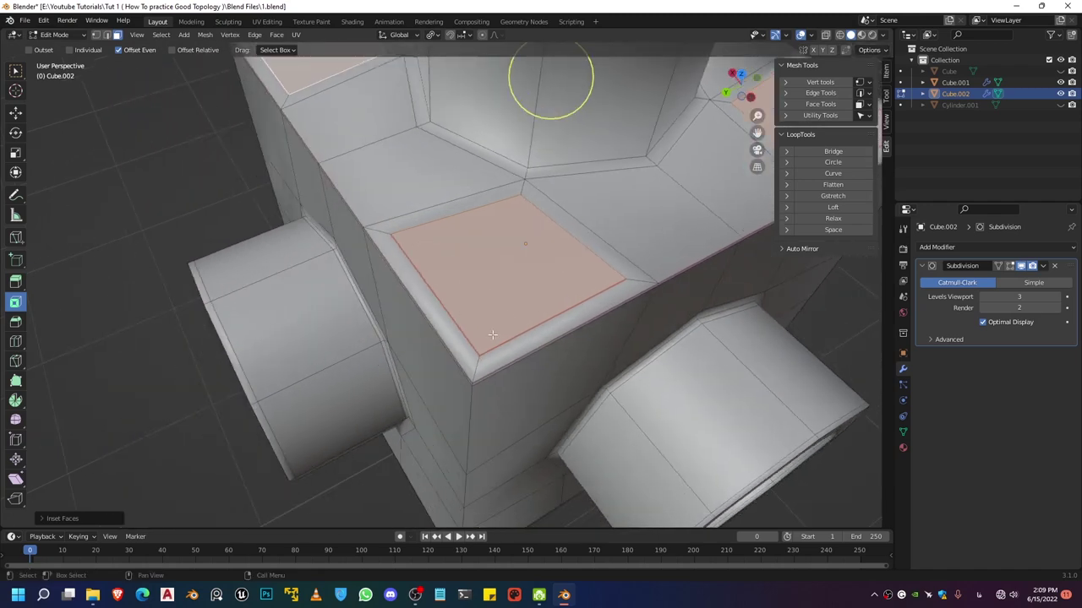
Apply the LoopTools Circle operation to the four inset corner faces.
click(886, 74)
drag(835, 203, 752, 203)
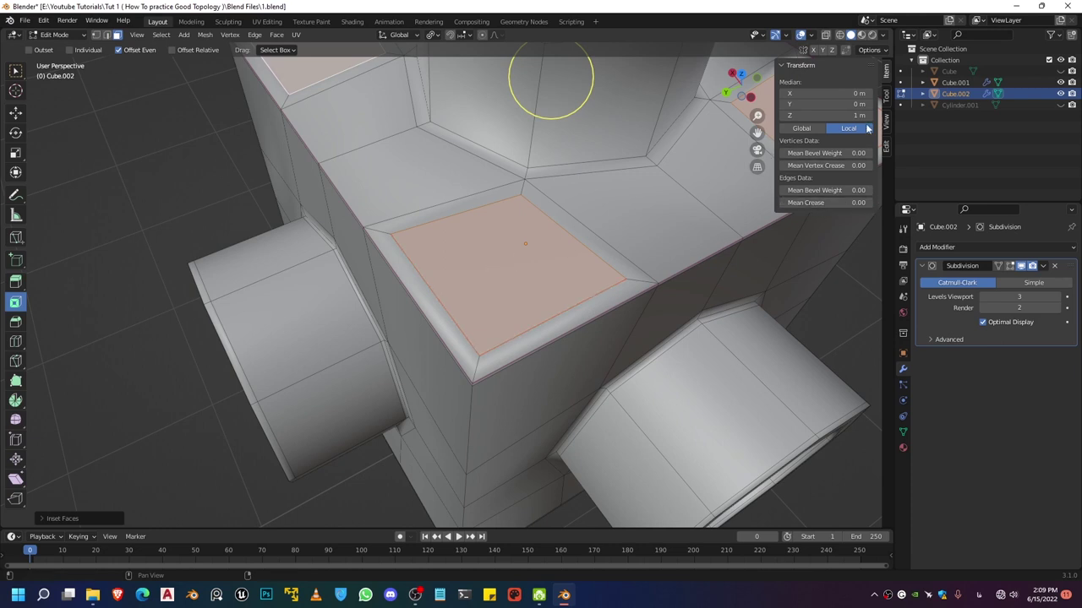
click(887, 146)
click(811, 162)
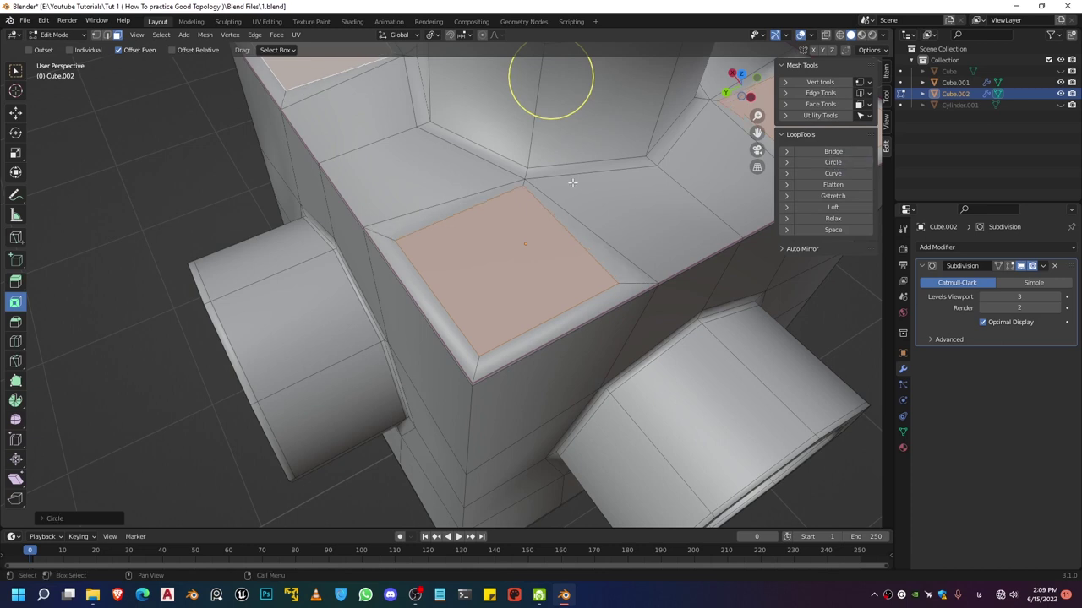
key(s)
shift+middle_drag(502, 74, 479, 114)
click(436, 36)
click(436, 37)
click(436, 37)
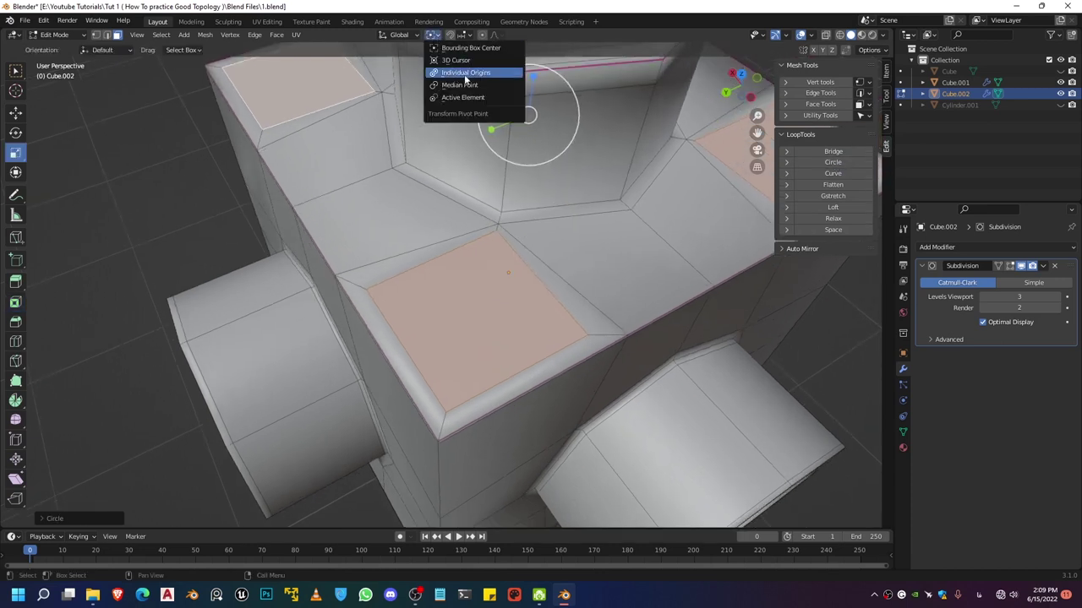
click(454, 73)
drag(574, 108, 546, 107)
key(ctrl+z)
key(ctrl+z)
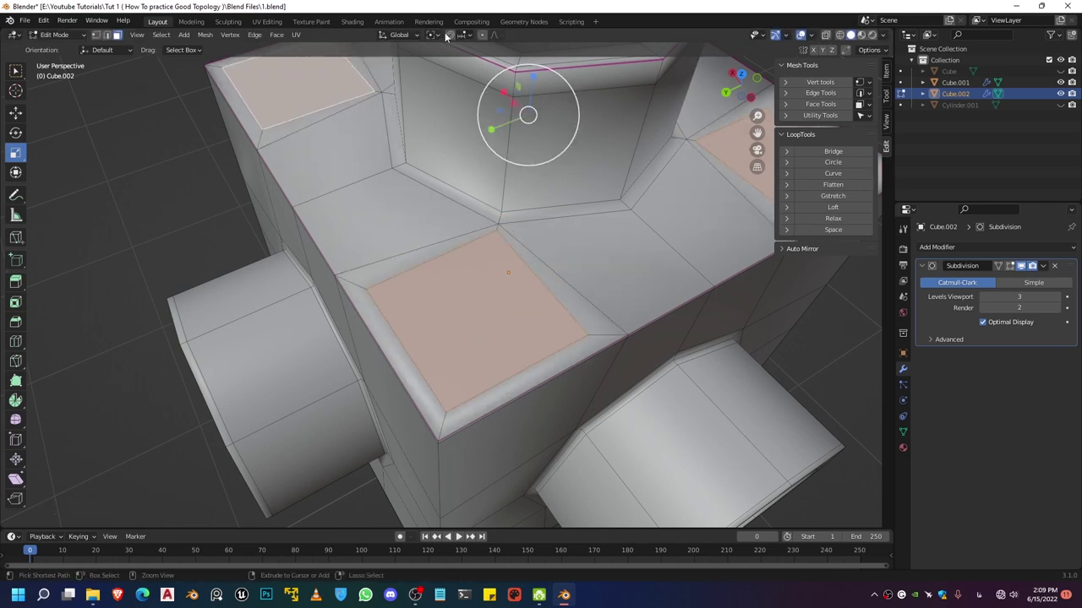
Scale the four corner faces to about 0.8 around their individual origins and inset them slightly, about 0.02 m.
click(434, 35)
click(441, 74)
key(s)
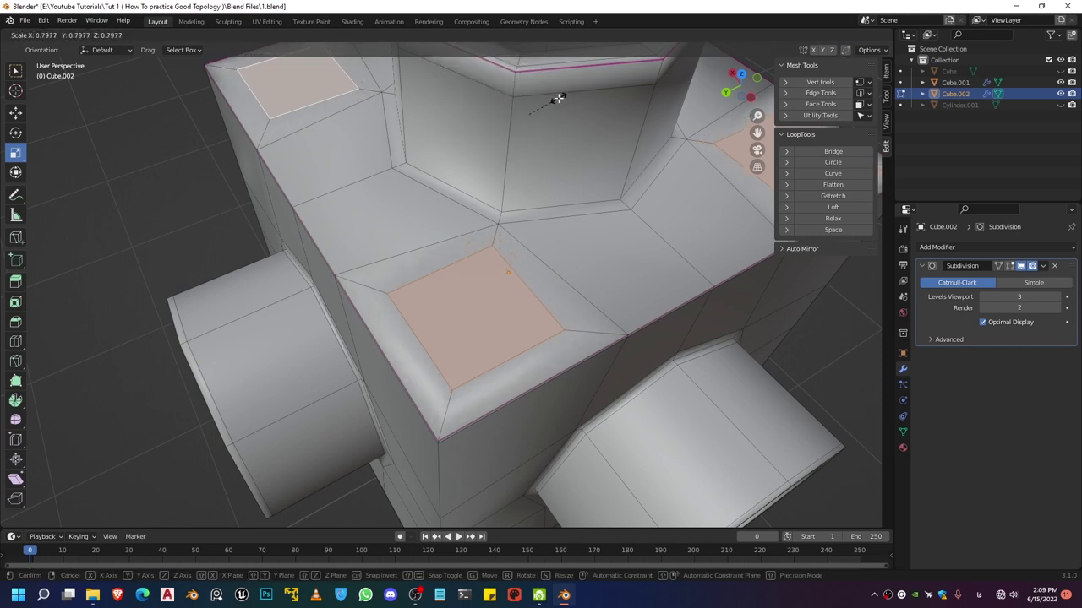
click(559, 98)
key(i)
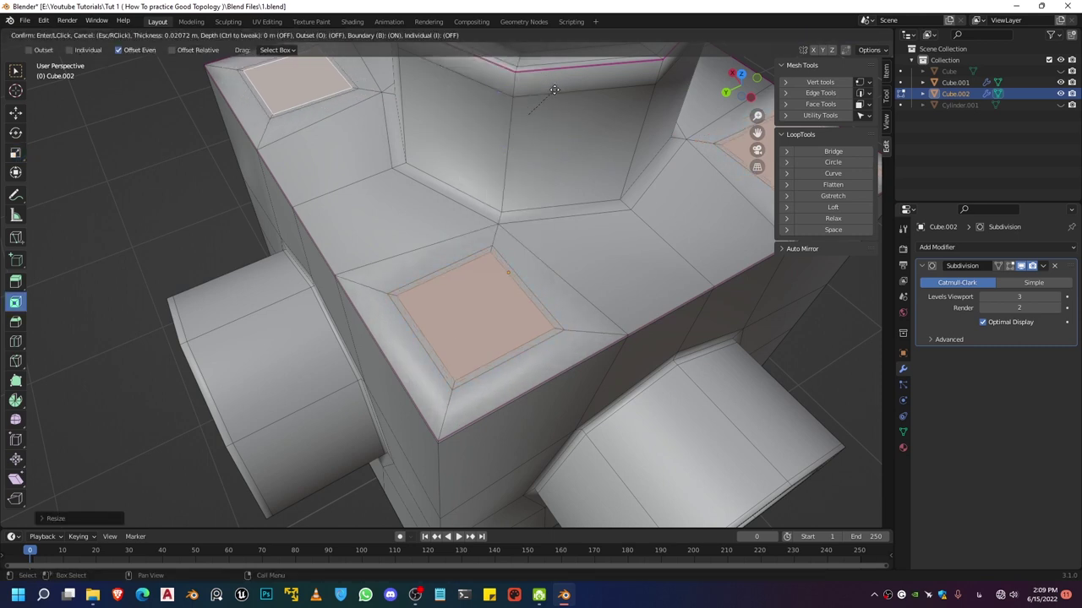
click(528, 114)
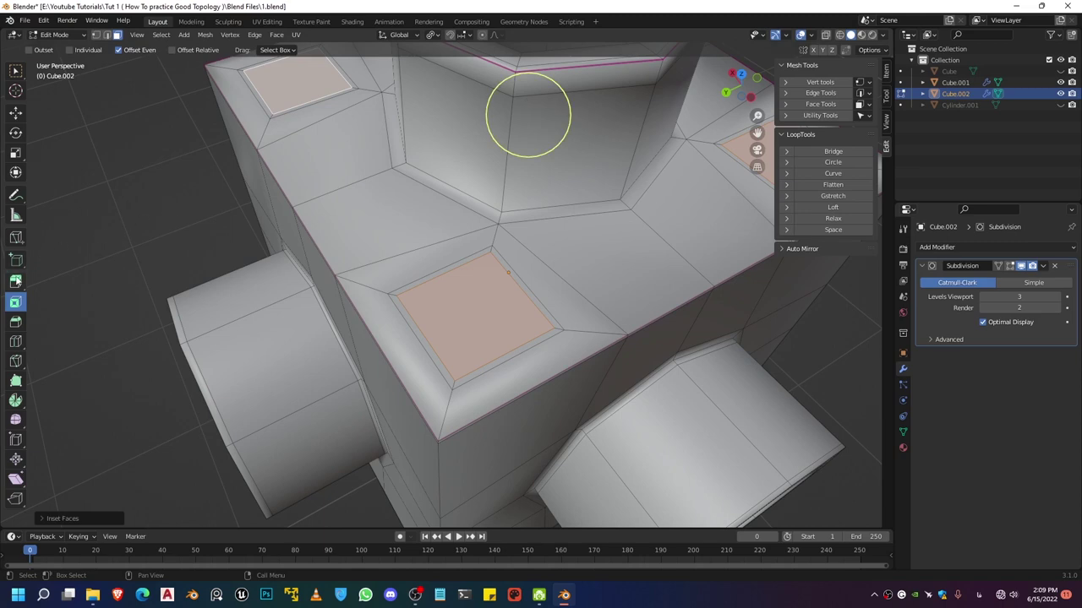
Extrude the four inset faces down into the body as square holes and add an edge loop near the front hole's rim.
key(e)
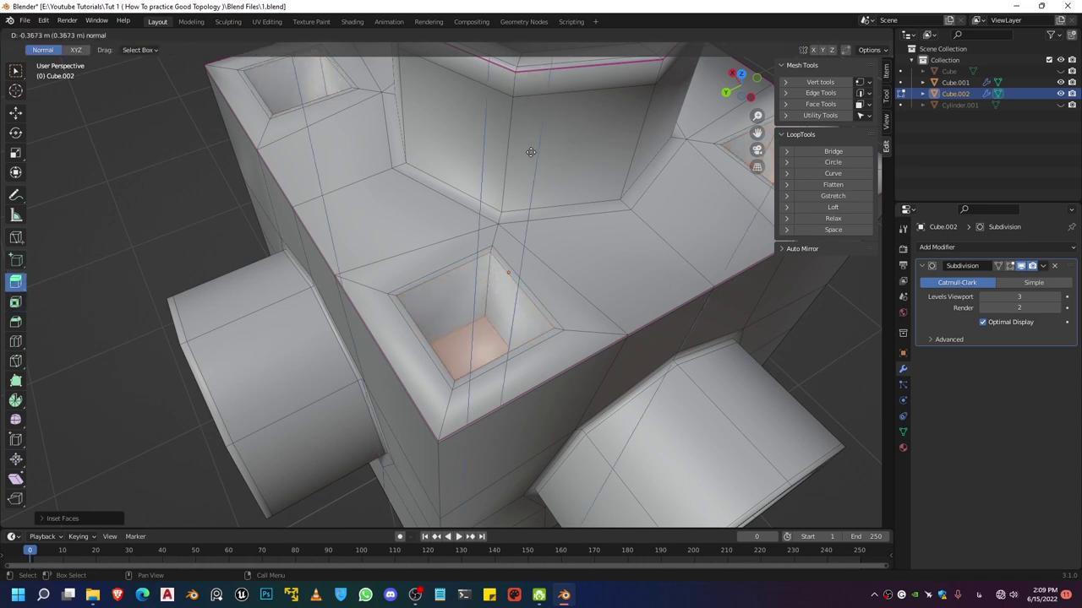
click(533, 182)
scroll(534, 186, down, 5)
middle_drag(533, 188, 474, 237)
scroll(540, 190, up, 4)
key(ctrl+r)
click(471, 237)
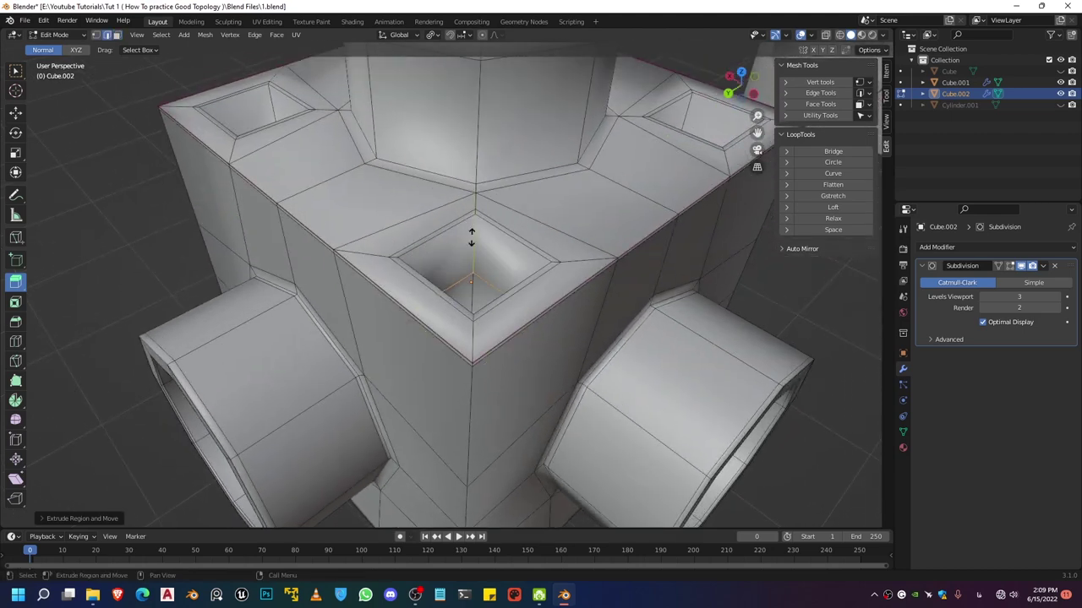
click(461, 236)
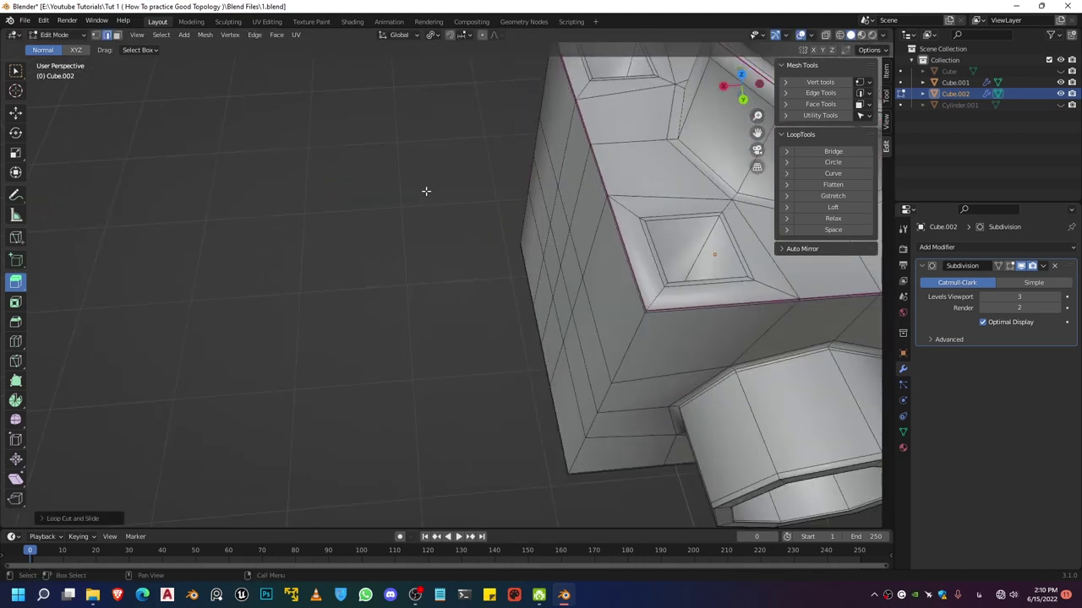
Add a supporting edge loop close to the rim inside the second corner hole.
shift+middle_drag(688, 168, 562, 177)
scroll(563, 178, up, 3)
key(ctrl+r)
click(460, 265)
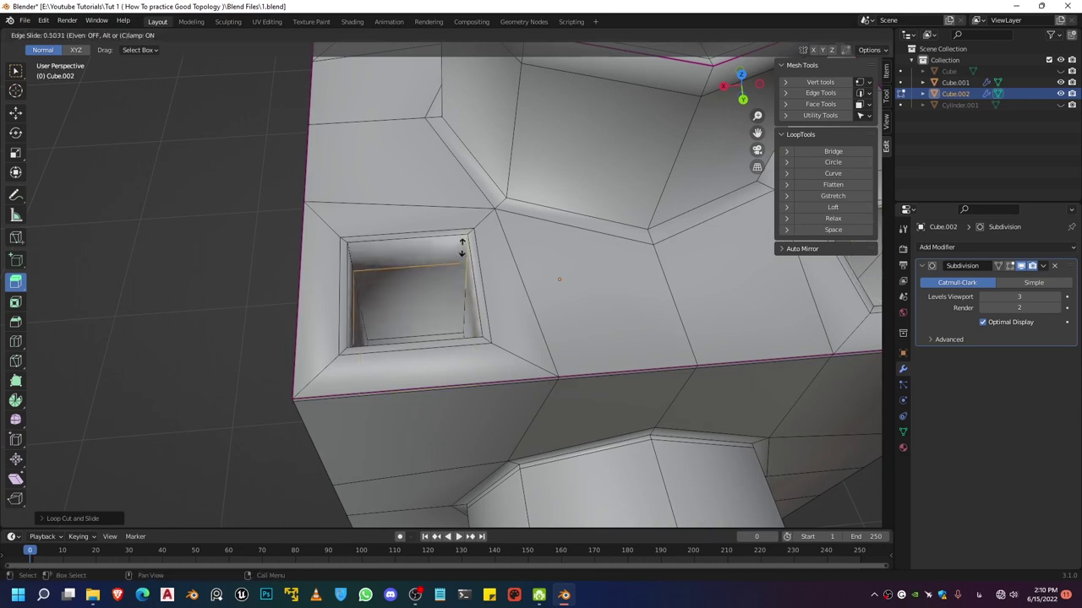
click(465, 228)
Add a supporting edge loop close to the rim inside the third corner hole.
scroll(465, 228, down, 5)
scroll(402, 227, up, 3)
middle_drag(498, 232, 495, 372)
scroll(495, 372, up, 4)
key(ctrl+r)
click(578, 242)
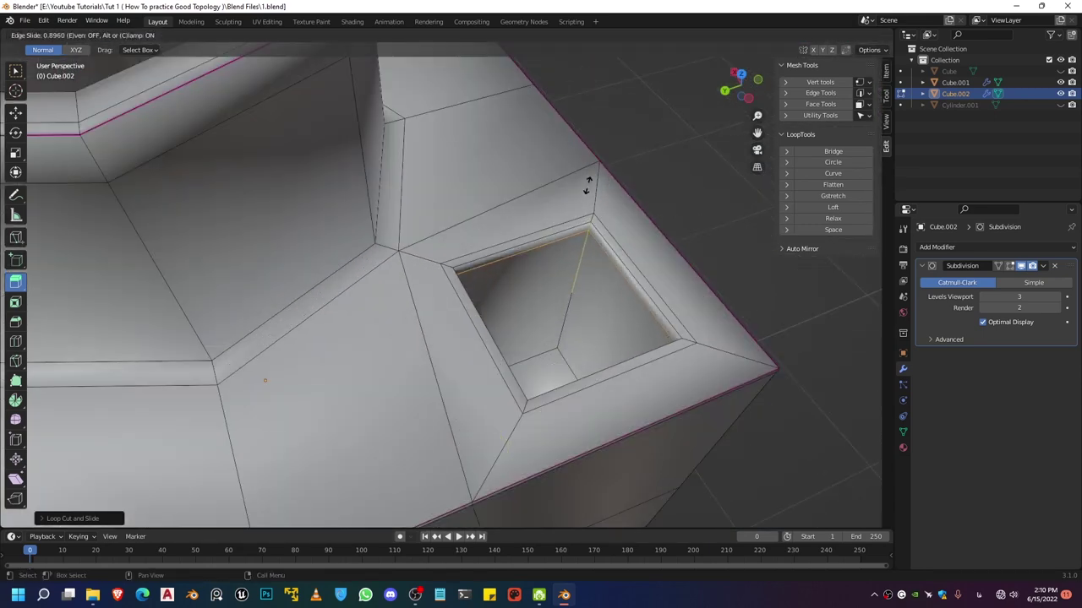
click(586, 179)
Add supporting edge loops close to the rim and the floor inside the fourth corner hole.
scroll(587, 180, down, 5)
middle_drag(483, 266, 214, 126)
scroll(451, 267, up, 5)
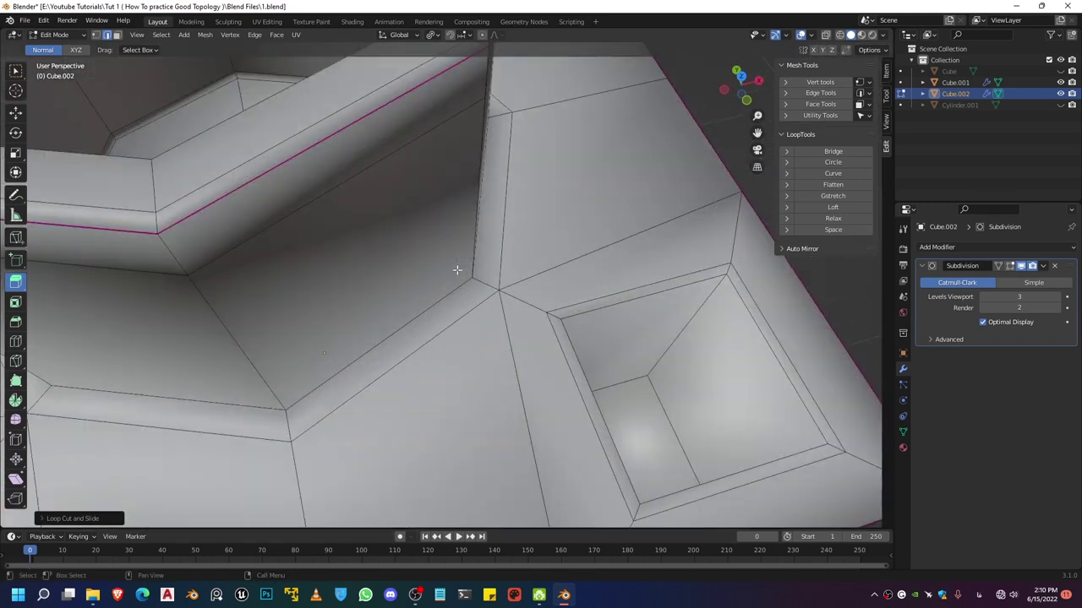
click(745, 269)
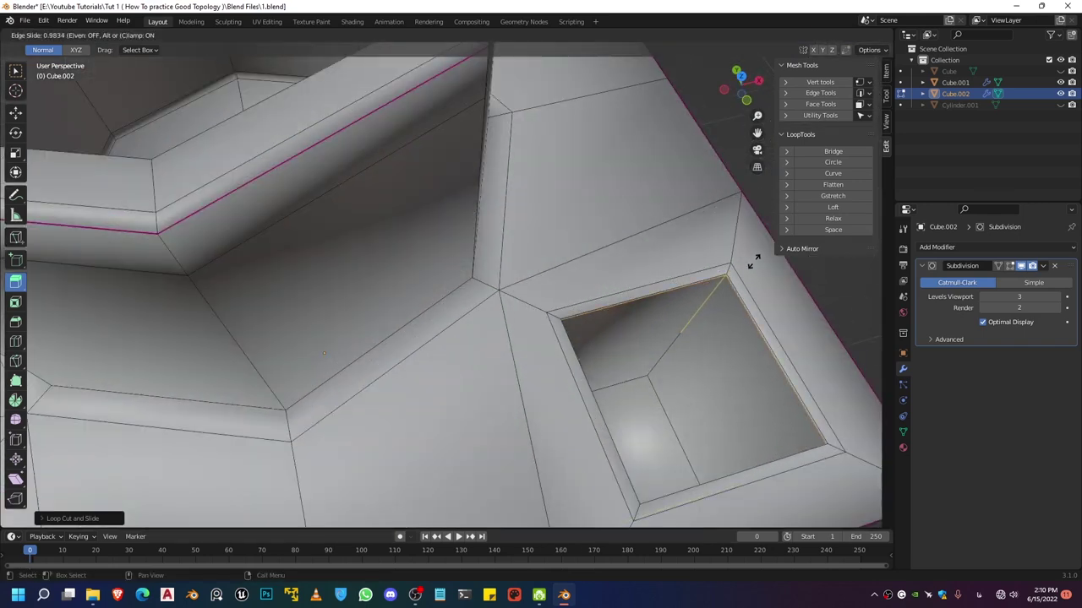
click(609, 382)
Add a supporting edge loop close to the floor of the third corner hole.
scroll(611, 381, down, 5)
middle_drag(562, 347, 642, 328)
scroll(541, 348, up, 5)
key(ctrl+r)
click(541, 355)
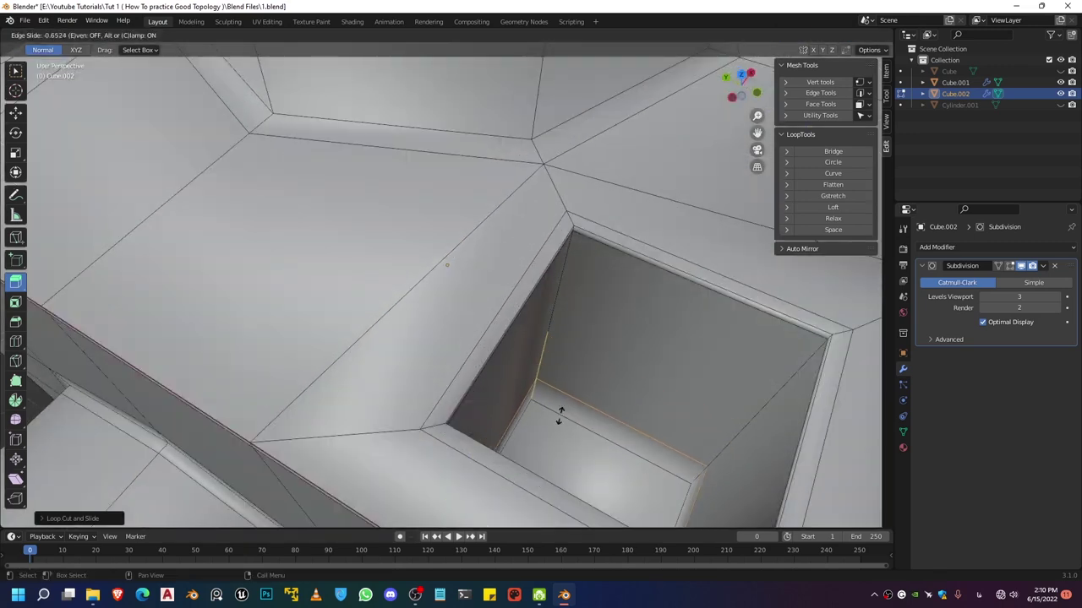
click(555, 438)
Add a supporting edge loop close to the floor of the front corner hole.
scroll(483, 369, down, 5)
scroll(764, 317, up, 3)
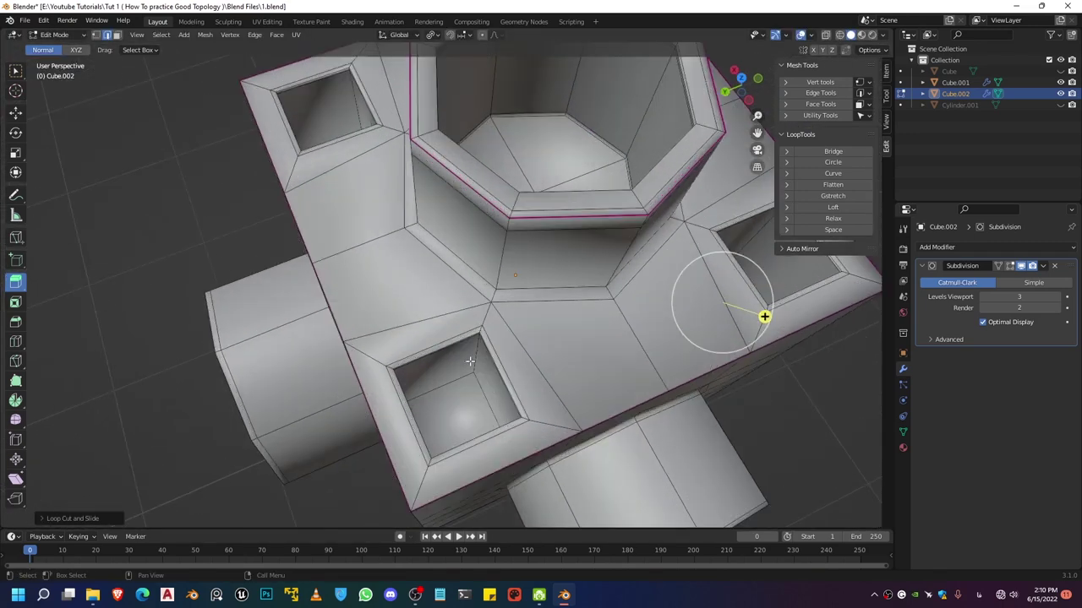
middle_drag(471, 360, 492, 328)
click(486, 353)
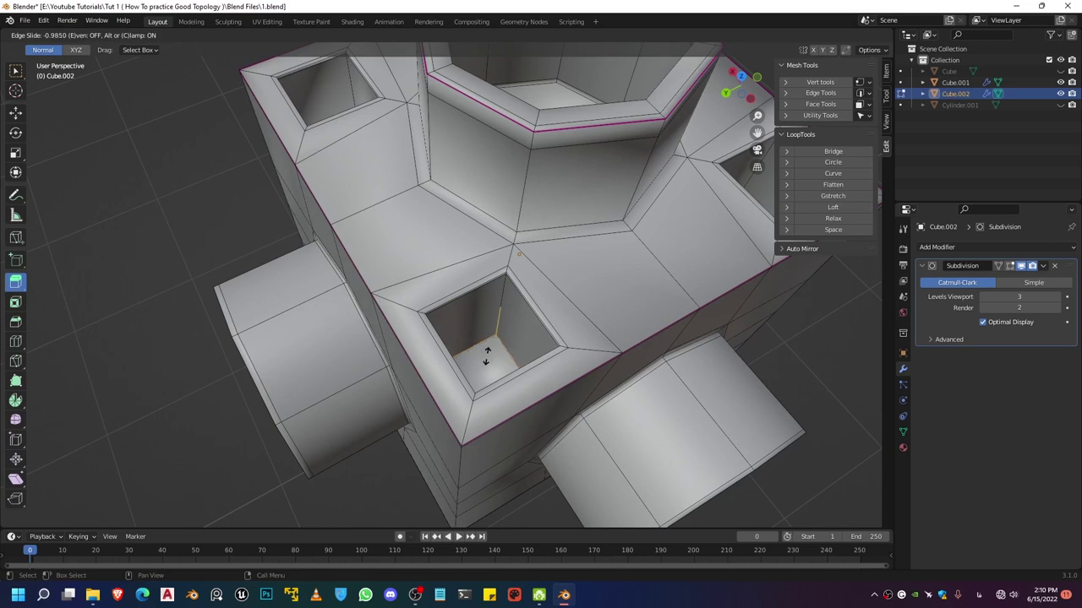
click(488, 355)
Add a supporting edge loop close to the floor of the one corner hole still lacking it, finishing in Object Mode.
middle_drag(490, 346, 718, 224)
scroll(517, 241, up, 3)
shift+middle_drag(580, 215, 568, 333)
key(ctrl+r)
click(564, 276)
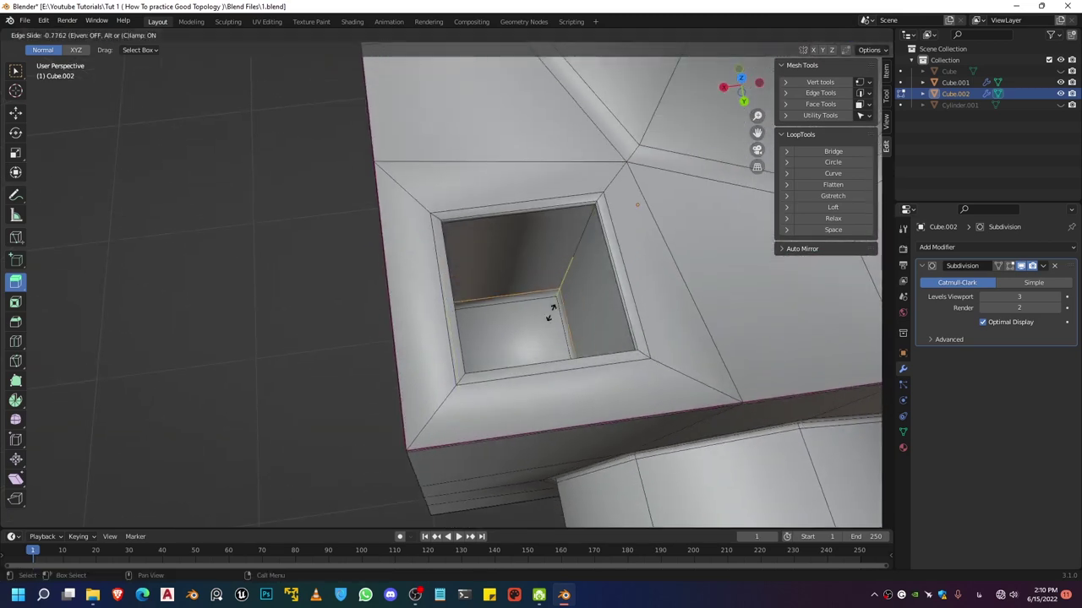
click(550, 343)
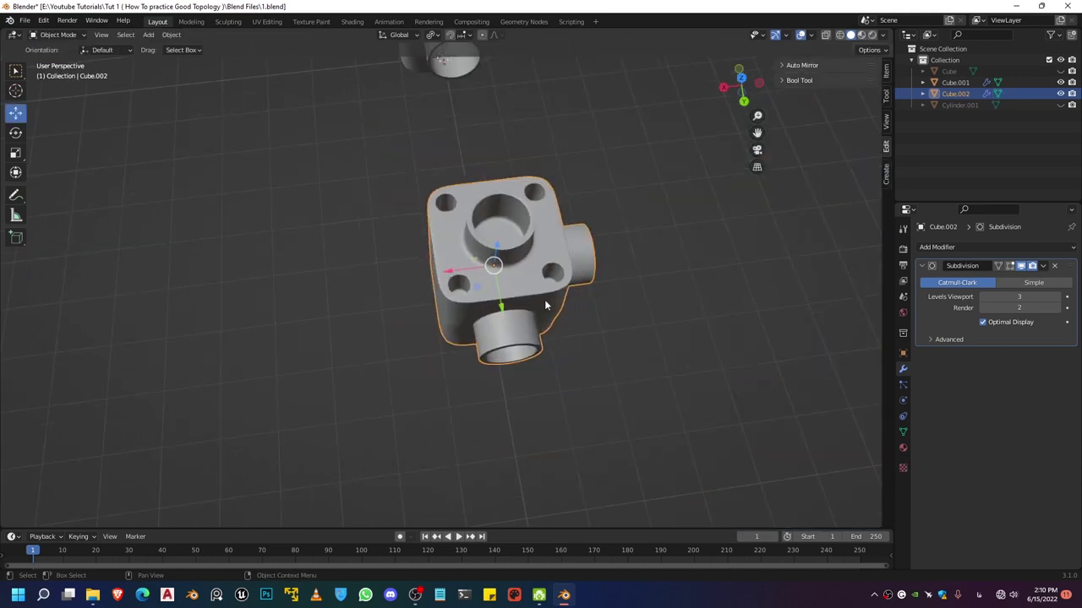
Compare the new fitting with the reference fitting and examine its holes and topology in Object Mode and Edit Mode.
middle_drag(544, 299, 525, 286)
scroll(525, 286, up, 2)
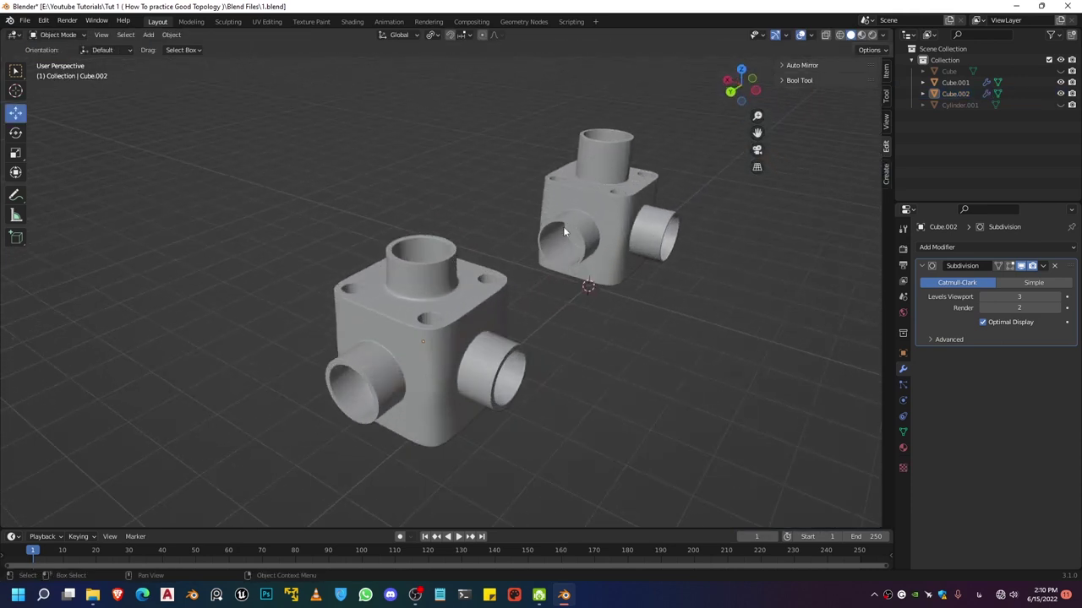
click(433, 317)
key(Tab)
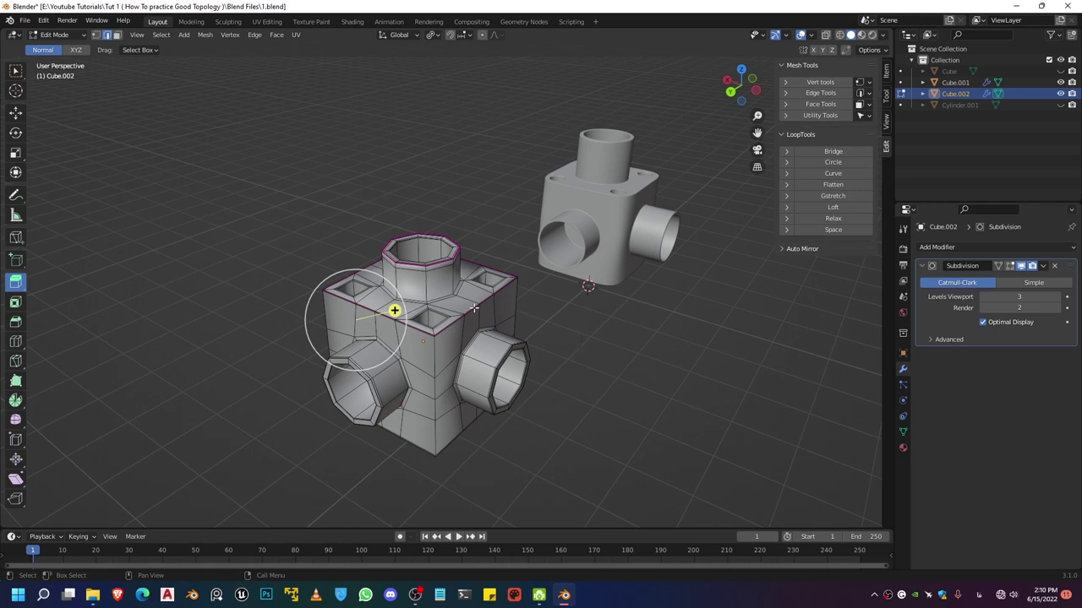
shift+middle_drag(471, 309, 529, 239)
scroll(525, 242, up, 4)
middle_drag(473, 292, 509, 255)
middle_drag(415, 146, 509, 190)
key(Tab)
middle_drag(538, 260, 513, 319)
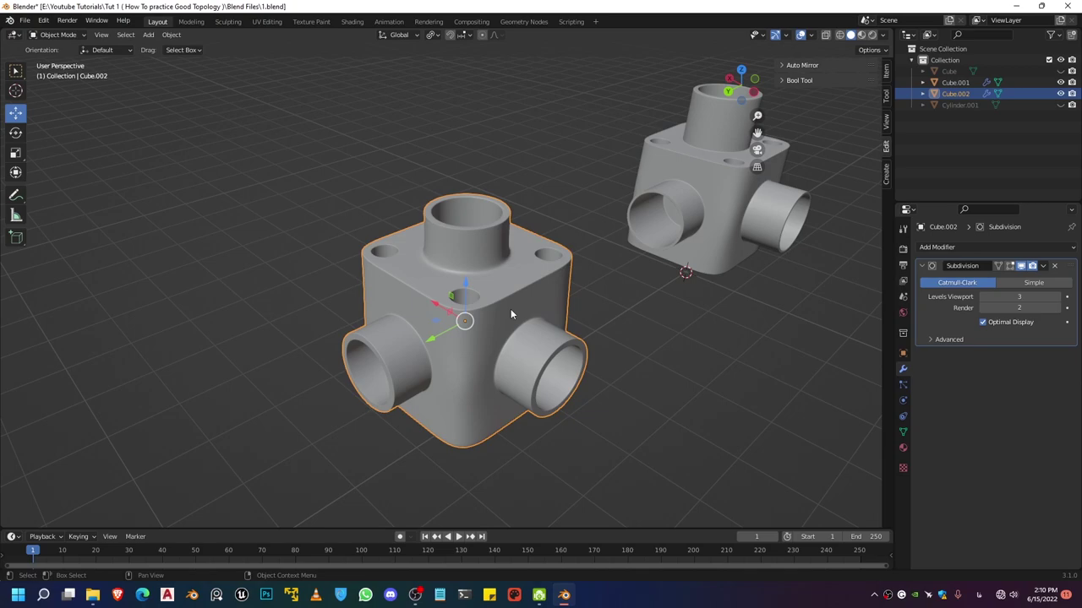
Apply the fitting's Subdivision modifier and show the resulting dense mesh in Edit Mode.
key(ctrl+a)
key(Tab)
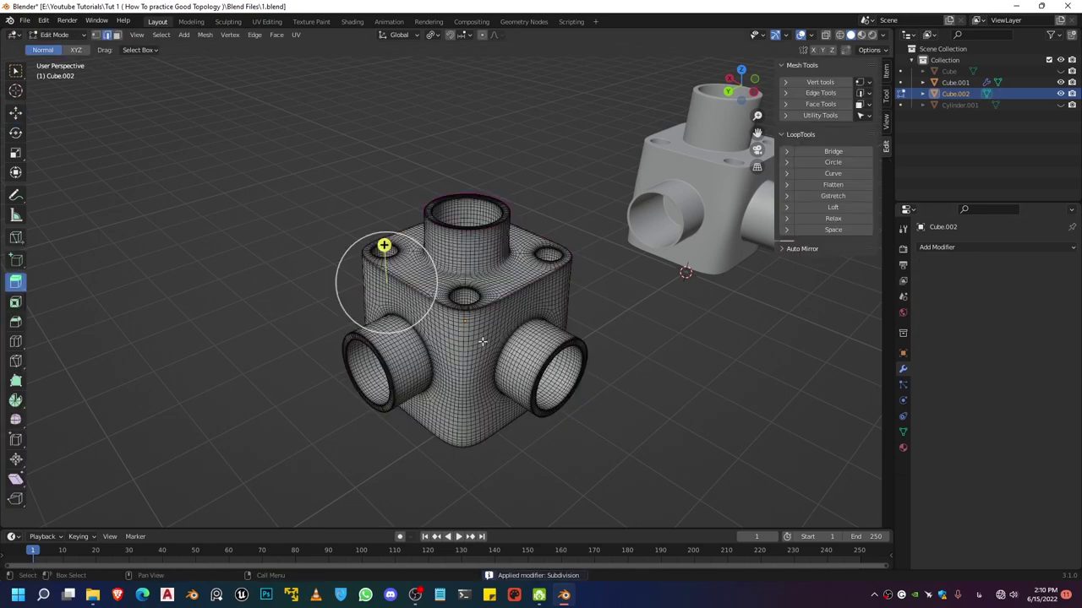
middle_drag(508, 306, 470, 286)
scroll(470, 287, up, 5)
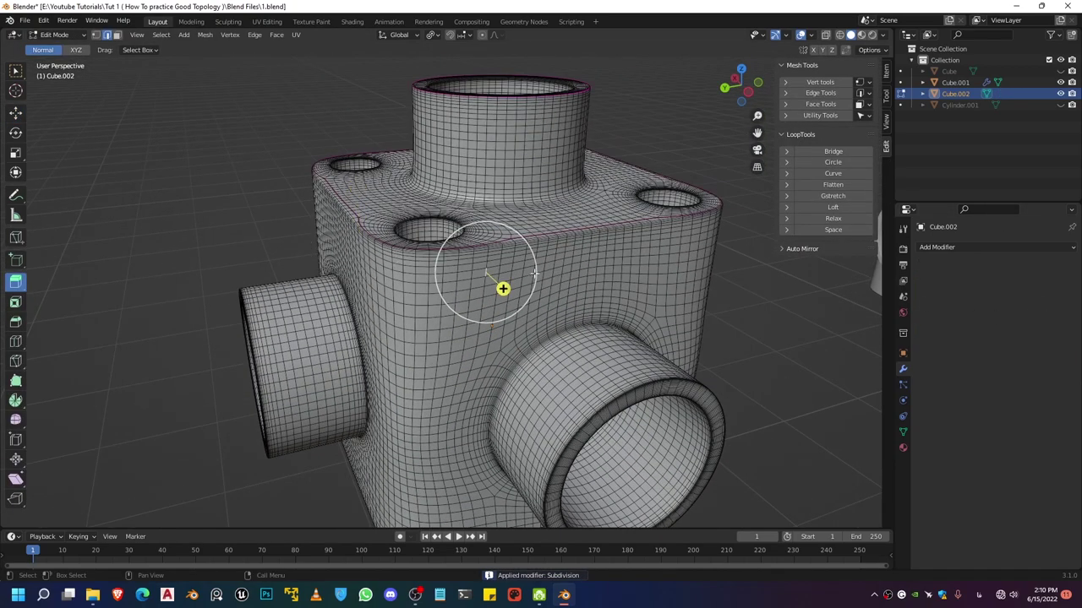
Select a strip of faces on the body's side above the pipe and recess it inward as a narrow slot.
click(491, 271)
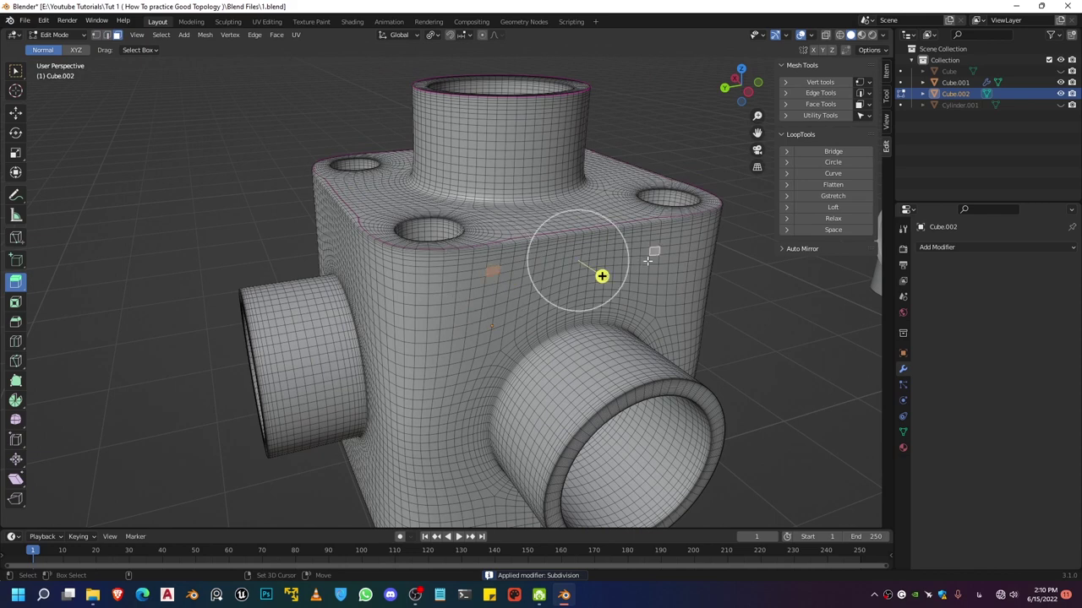
ctrl+click(646, 251)
key(ctrl+z)
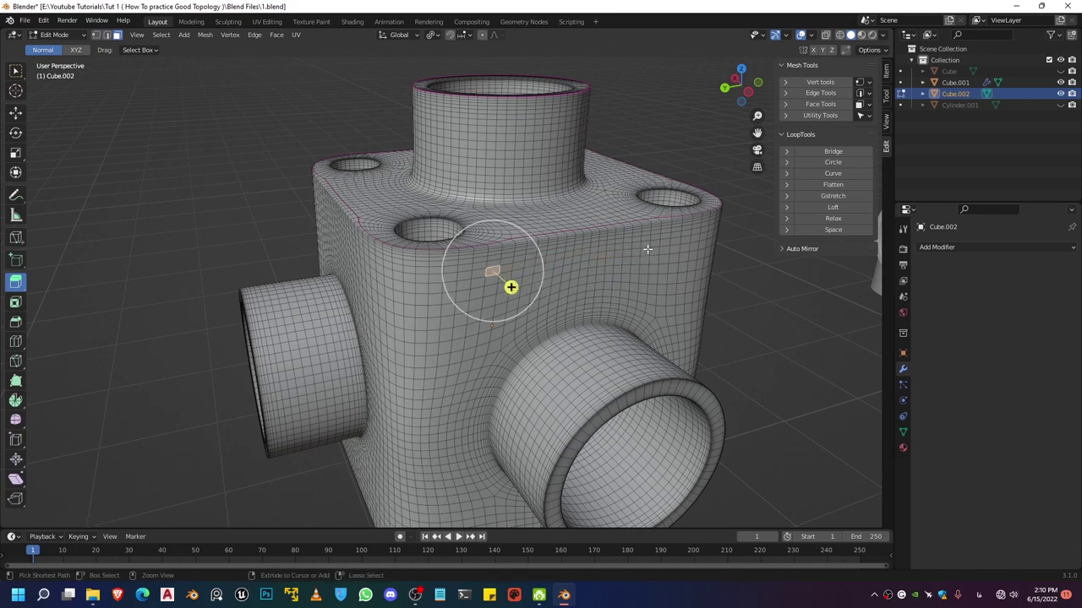
ctrl+click(655, 244)
key(shift+space)
key(g)
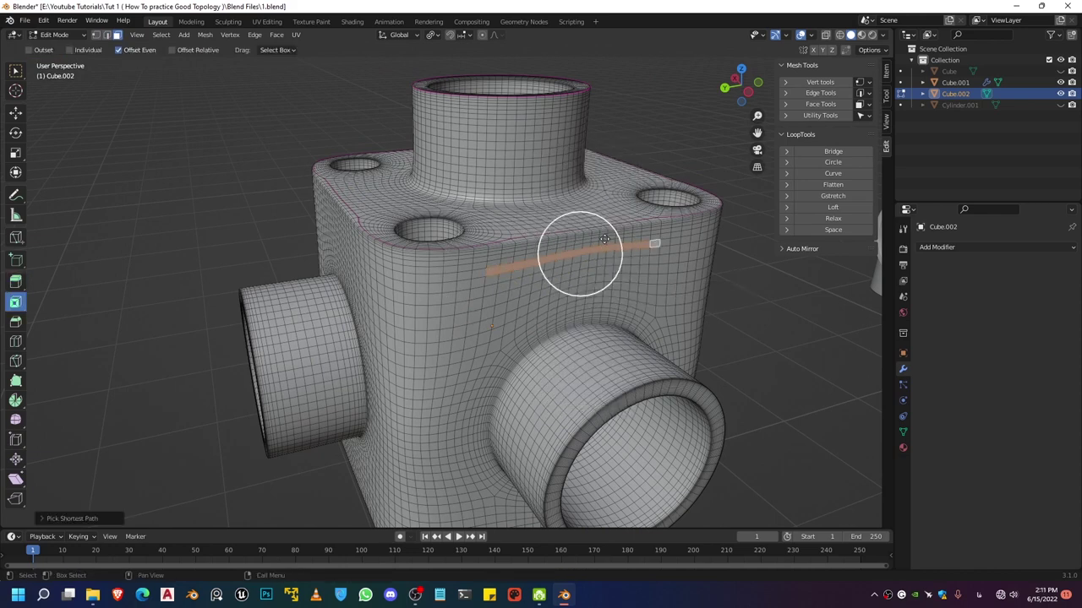
middle_drag(596, 275, 624, 296)
drag(670, 230, 628, 249)
key(Tab)
scroll(633, 262, down, 3)
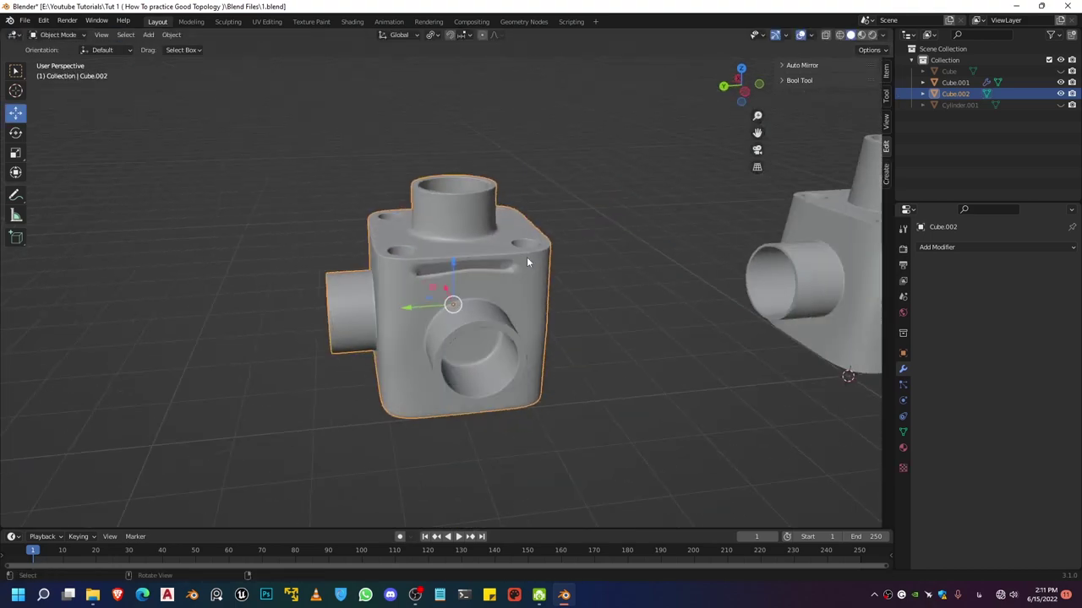
Add supporting edge loops around the ends and long edges of the recessed slot and view the fitting in Object Mode.
key(Tab)
scroll(527, 257, up, 8)
key(ctrl+r)
click(433, 313)
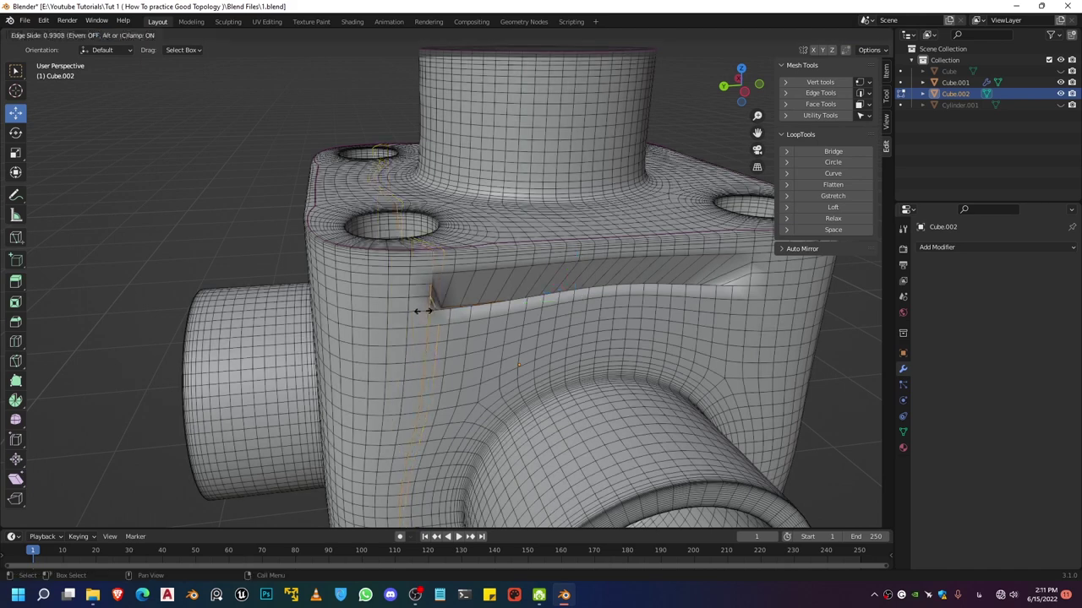
click(423, 307)
key(ctrl+r)
click(749, 288)
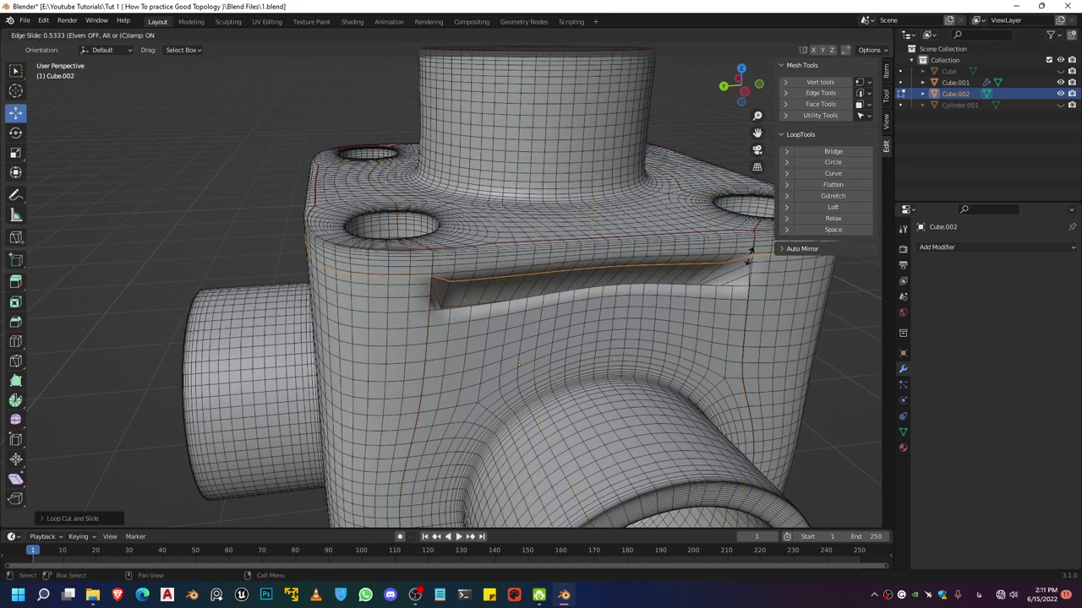
click(752, 251)
key(ctrl+r)
click(748, 280)
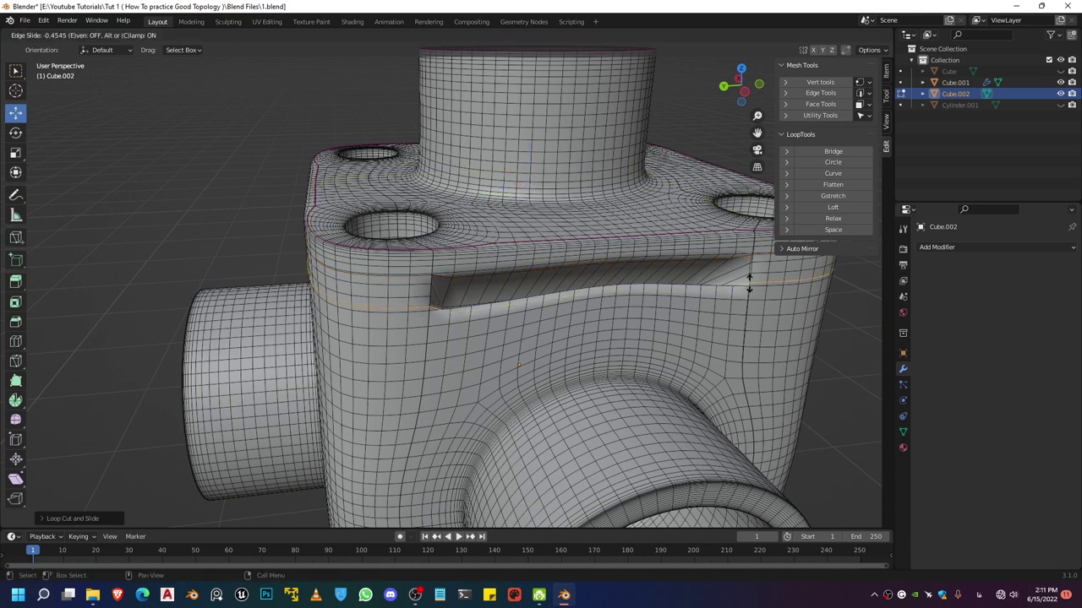
click(749, 284)
key(Tab)
scroll(749, 284, down, 6)
middle_drag(634, 289, 678, 335)
click(677, 335)
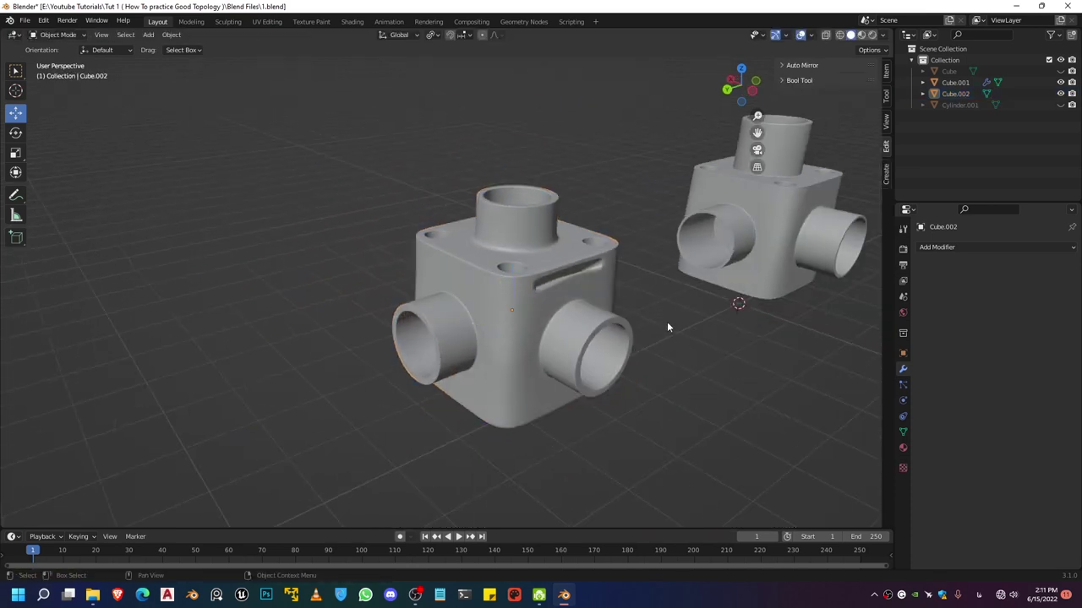
Undo the slot and its edge loops, and show the fitting in Object Mode beside the reference fitting.
scroll(678, 336, down, 1)
key(ctrl+z)
key(Tab)
key(Tab)
key(Tab)
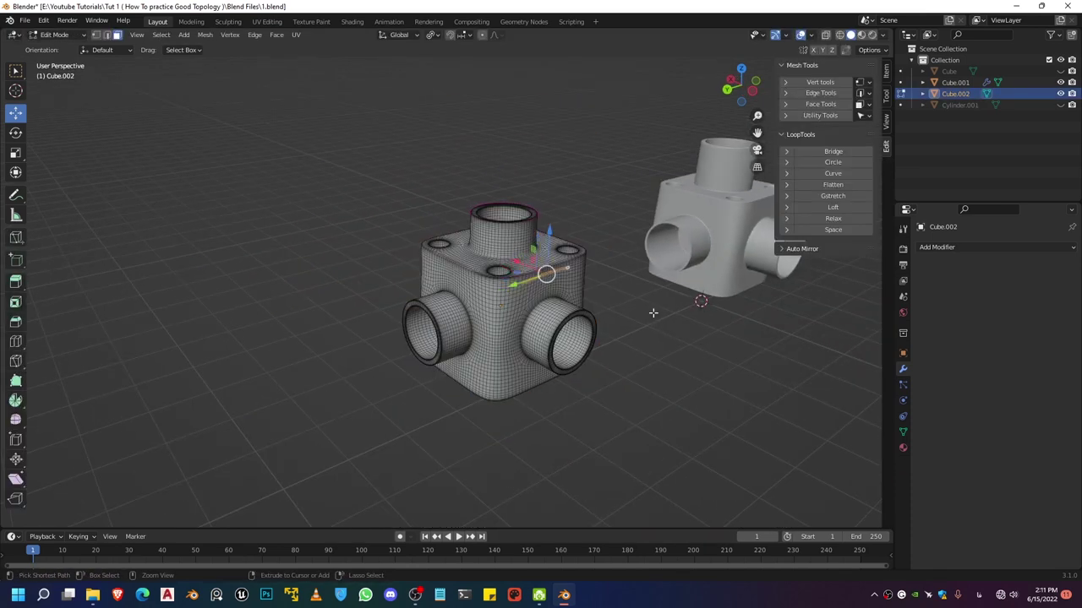
key(Tab)
scroll(642, 321, down, 4)
middle_drag(631, 335, 530, 308)
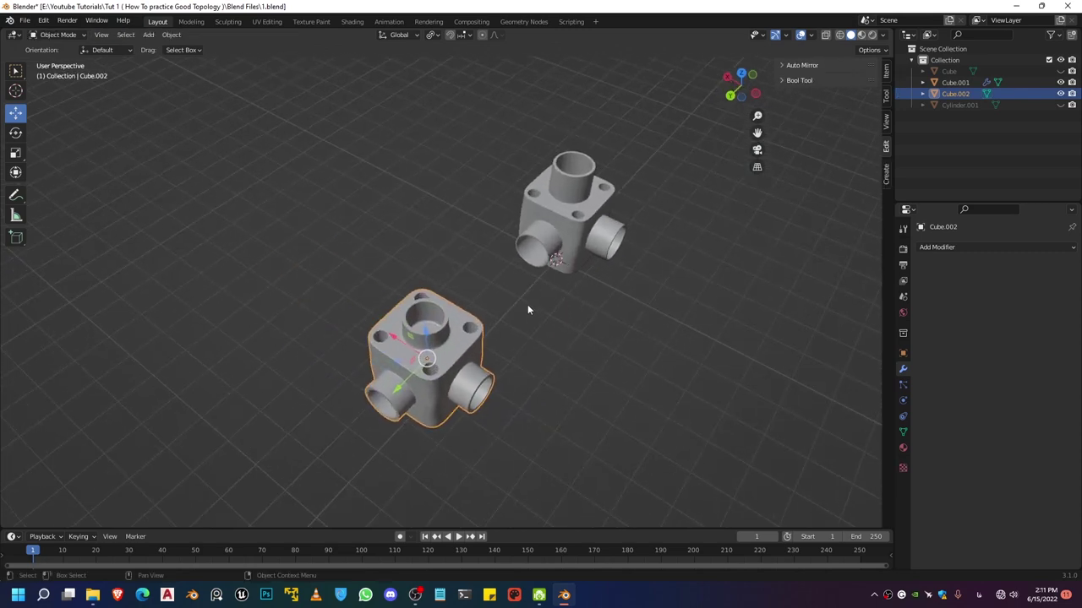
scroll(532, 318, down, 2)
middle_drag(532, 318, 495, 324)
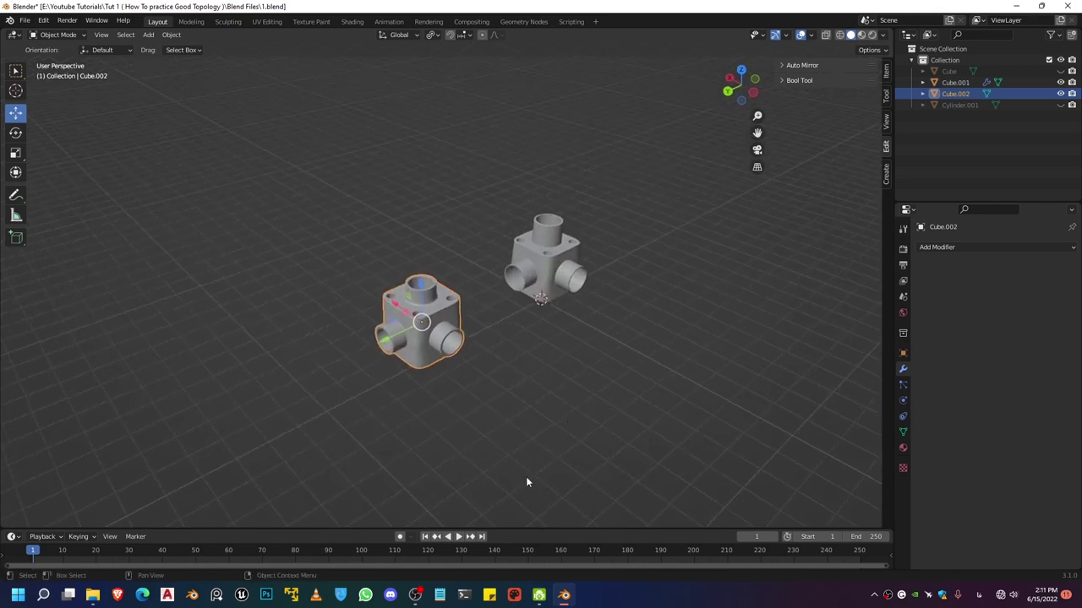